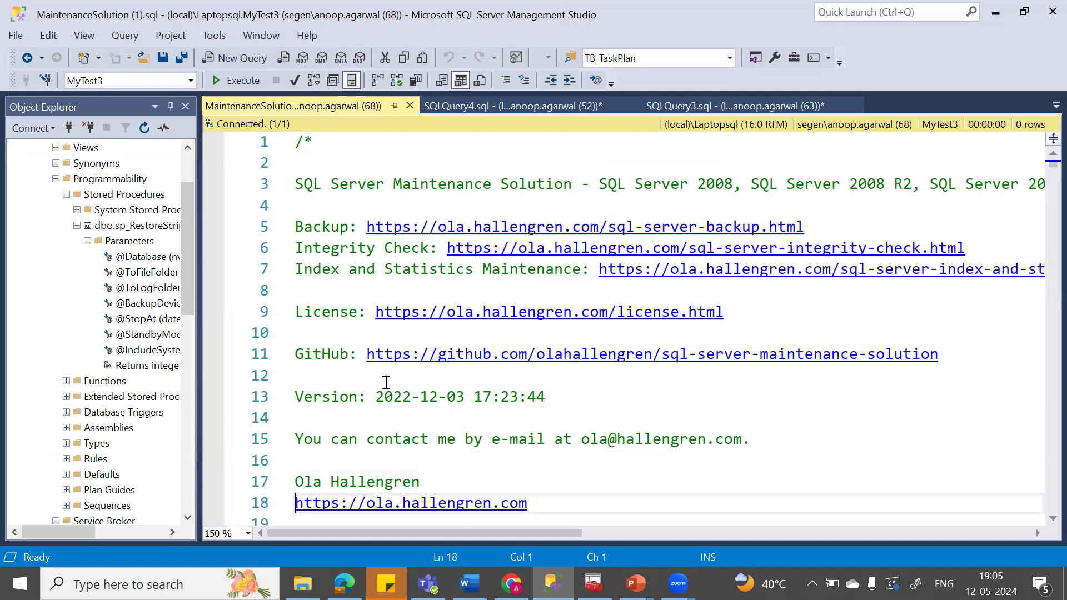
Step: Look through the MaintenanceSolution script's header comments and its opening variable declarations
{"action": "key", "text": "Down"}
{"action": "key", "text": "Down"}
{"action": "key", "text": "Down"}
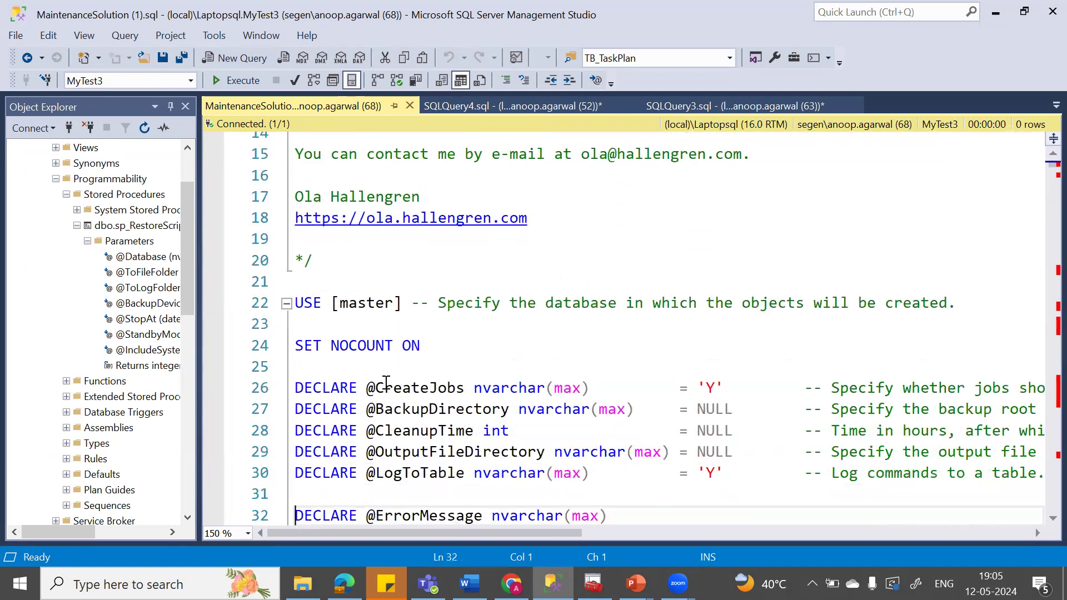
{"action": "key", "text": "Up"}
{"action": "key", "text": "Up"}
{"action": "key", "text": "Up"}
{"action": "key", "text": "Up"}
{"action": "key", "text": "Up"}
{"action": "key", "text": "Up"}
{"action": "key", "text": "Up"}
{"action": "key", "text": "Up"}
{"action": "key", "text": "Up"}
{"action": "key", "text": "Up"}
{"action": "key", "text": "Up"}
{"action": "key", "text": "Up"}
{"action": "key", "text": "Up"}
{"action": "key", "text": "Up"}
{"action": "key", "text": "Up"}
{"action": "key", "text": "Up"}
{"action": "key", "text": "Up"}
{"action": "key", "text": "Up"}
{"action": "key", "text": "Up"}
{"action": "key", "text": "Up"}
{"action": "key", "text": "Up"}
{"action": "key", "text": "Up"}
{"action": "key", "text": "Up"}
{"action": "key", "text": "Up"}
{"action": "key", "text": "Up"}
{"action": "key", "text": "Up"}
{"action": "key", "text": "Up"}
{"action": "key", "text": "Up"}
{"action": "key", "text": "Up"}
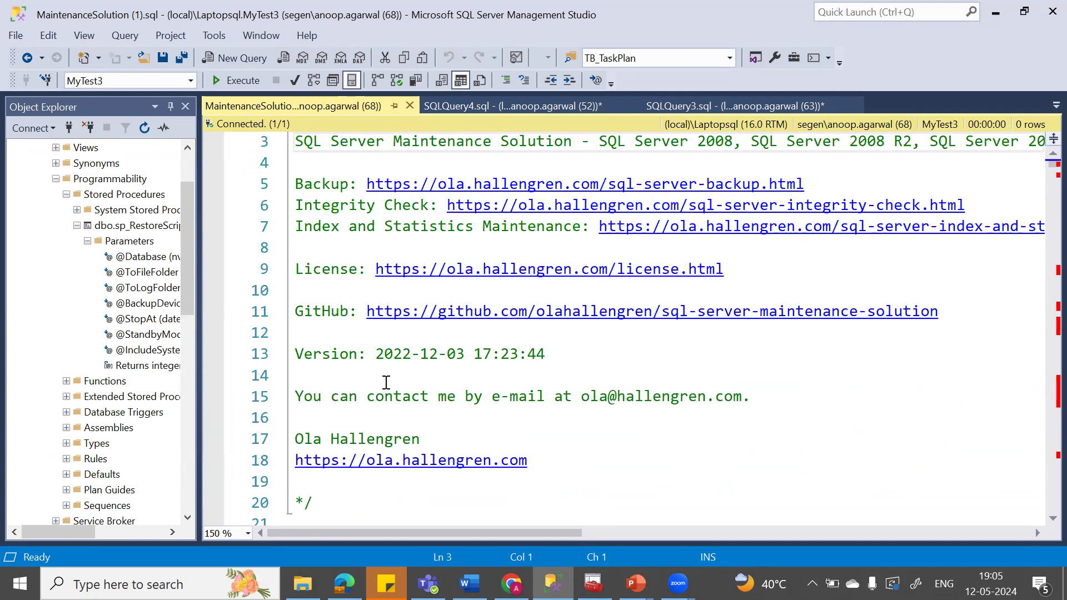
{"action": "key", "text": "Down"}
{"action": "key", "text": "Down"}
{"action": "key", "text": "Down"}
{"action": "key", "text": "Down"}
{"action": "key", "text": "Down"}
{"action": "key", "text": "Down"}
{"action": "key", "text": "Down"}
{"action": "key", "text": "Down"}
{"action": "key", "text": "Down"}
{"action": "key", "text": "Down"}
{"action": "key", "text": "Down"}
{"action": "key", "text": "Down"}
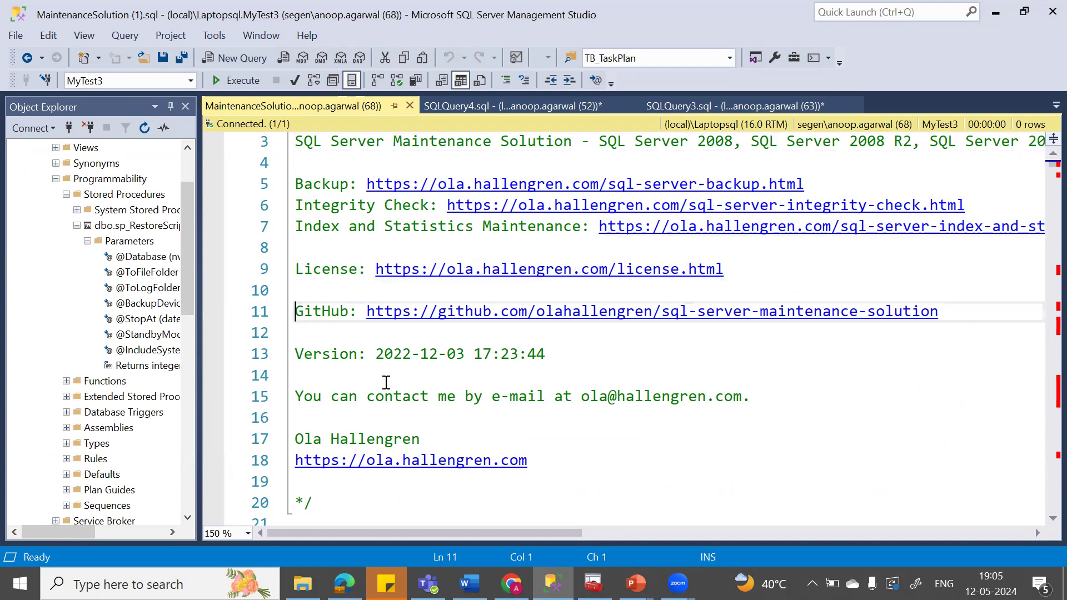
{"action": "key", "text": "Down"}
{"action": "key", "text": "Down"}
{"action": "key", "text": "Down"}
{"action": "key", "text": "Down"}
{"action": "key", "text": "Down"}
{"action": "key", "text": "Down"}
{"action": "key", "text": "Down"}
{"action": "key", "text": "Down"}
{"action": "key", "text": "Down"}
{"action": "key", "text": "Down"}
{"action": "key", "text": "Down"}
{"action": "key", "text": "Down"}
{"action": "key", "text": "Down"}
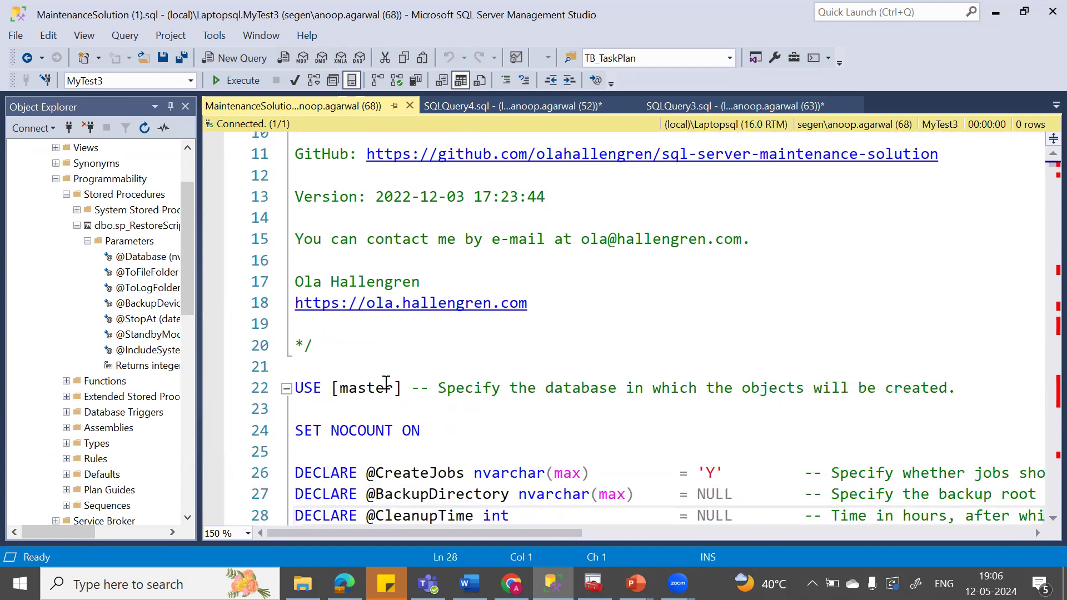
Step: Collapse the master database's Programmability folder and the master database itself to see the list of databases
{"action": "left_click", "coordinate": [188, 170]}
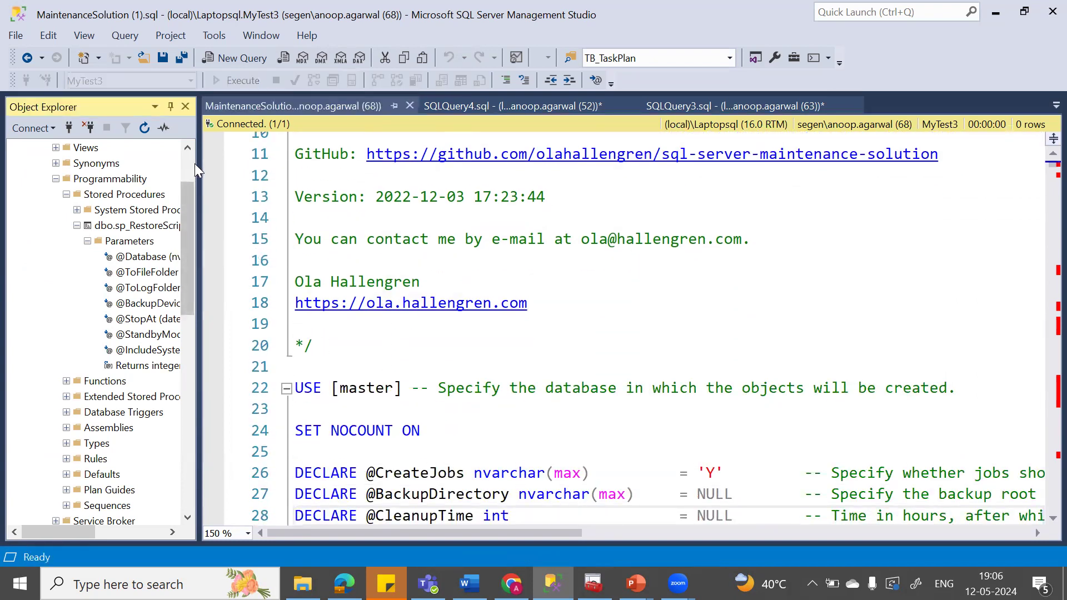
{"action": "scroll", "coordinate": [112, 194], "scroll_direction": "up", "scroll_amount": 2}
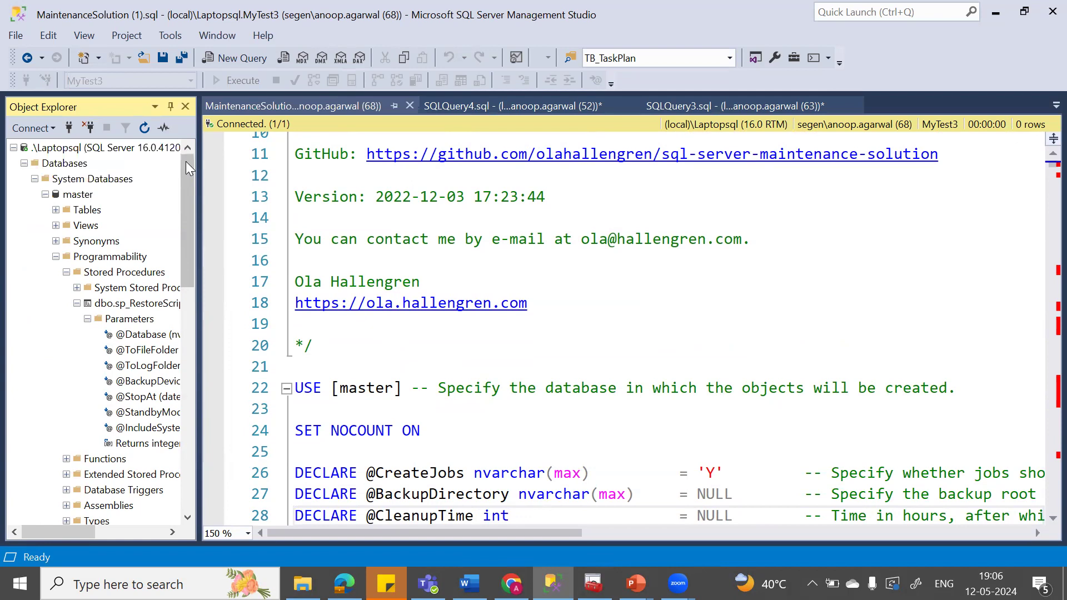
{"action": "left_click", "coordinate": [55, 257]}
{"action": "left_click", "coordinate": [45, 194]}
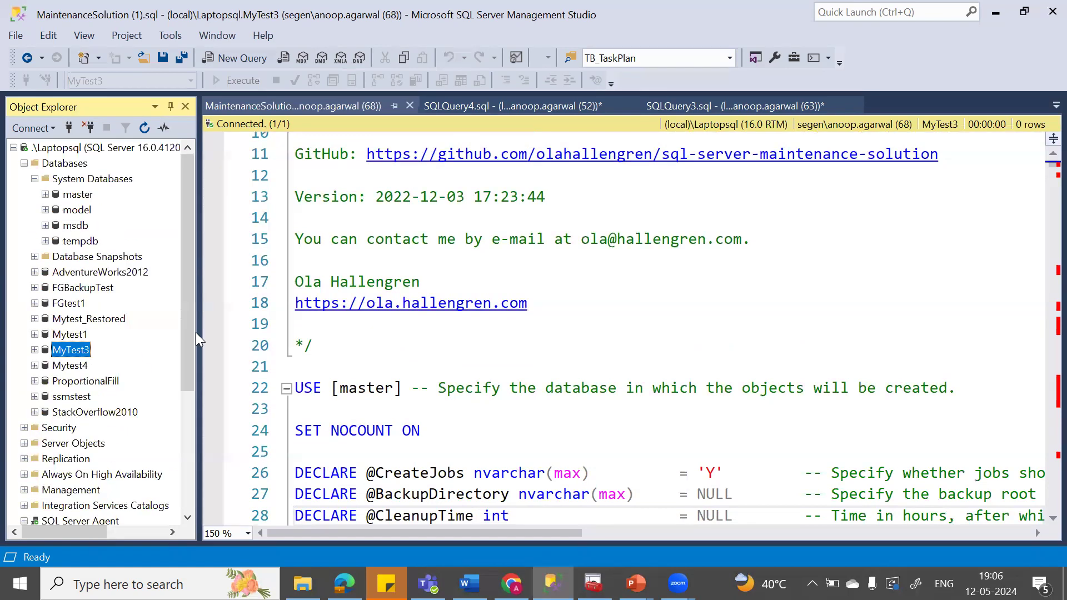
Step: Change the database in the script's USE statement to msdb and execute the whole script
{"action": "double_click", "coordinate": [377, 389]}
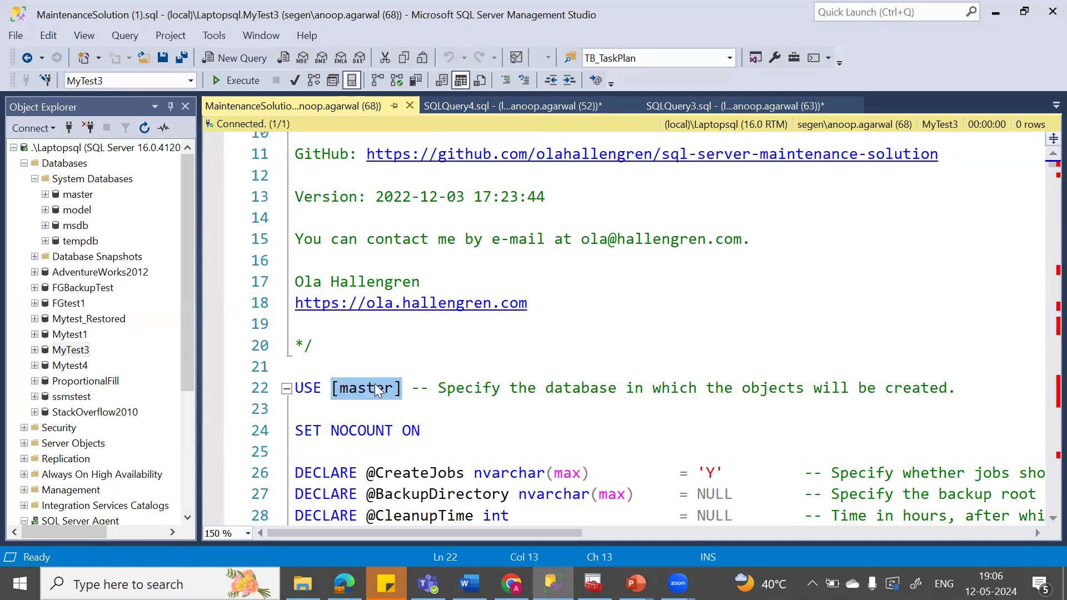
{"action": "type", "text": "msdb"}
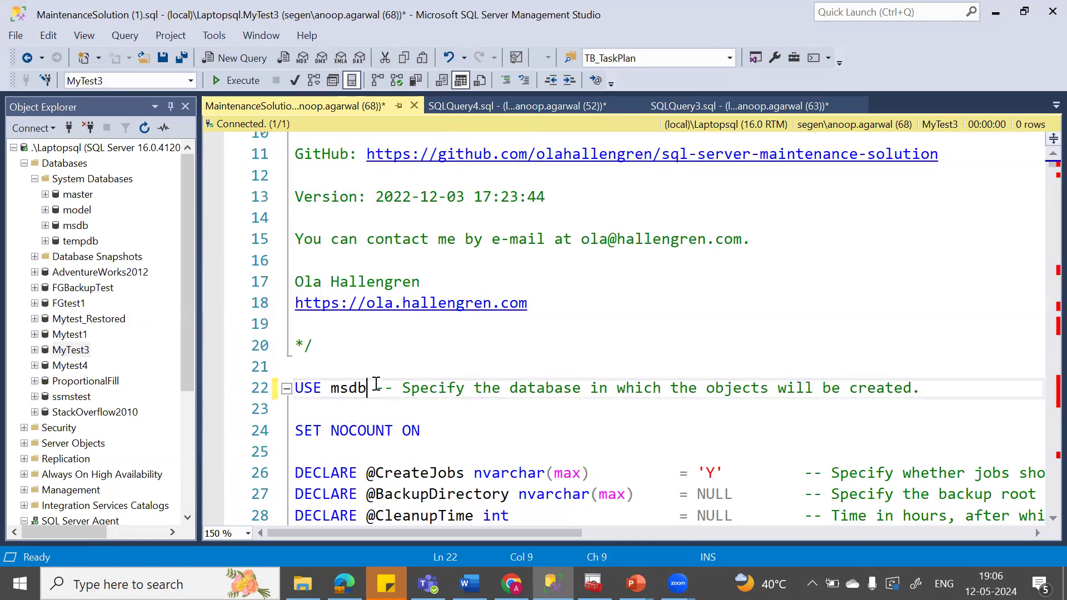
{"action": "key", "text": "Down"}
{"action": "key", "text": "Down"}
{"action": "key", "text": "Down"}
{"action": "key", "text": "Down"}
{"action": "key", "text": "Down"}
{"action": "key", "text": "Down"}
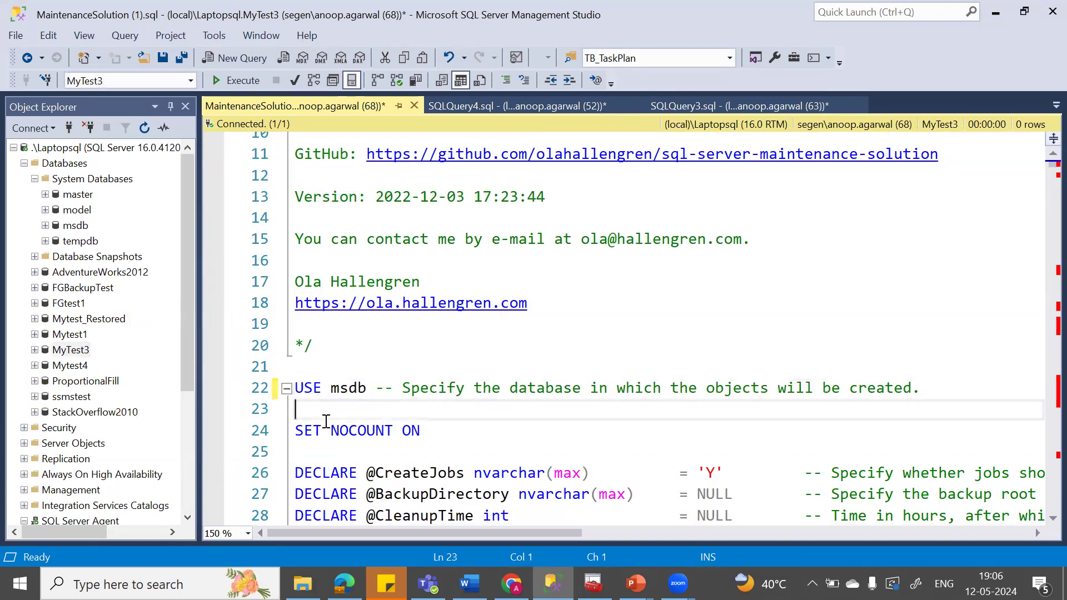
{"action": "left_click", "coordinate": [352, 367]}
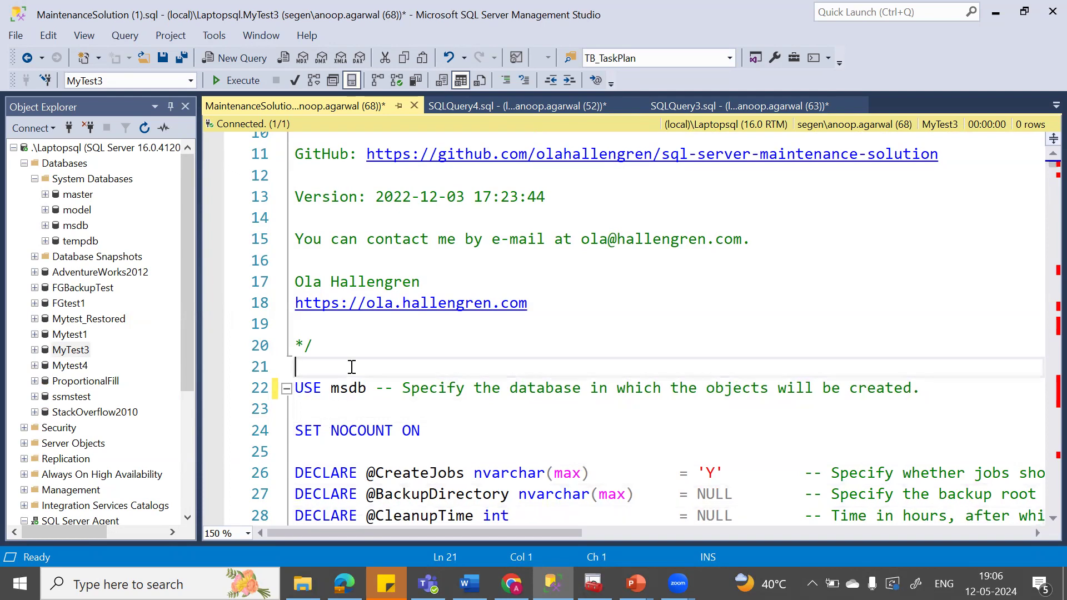
{"action": "left_click", "coordinate": [243, 81]}
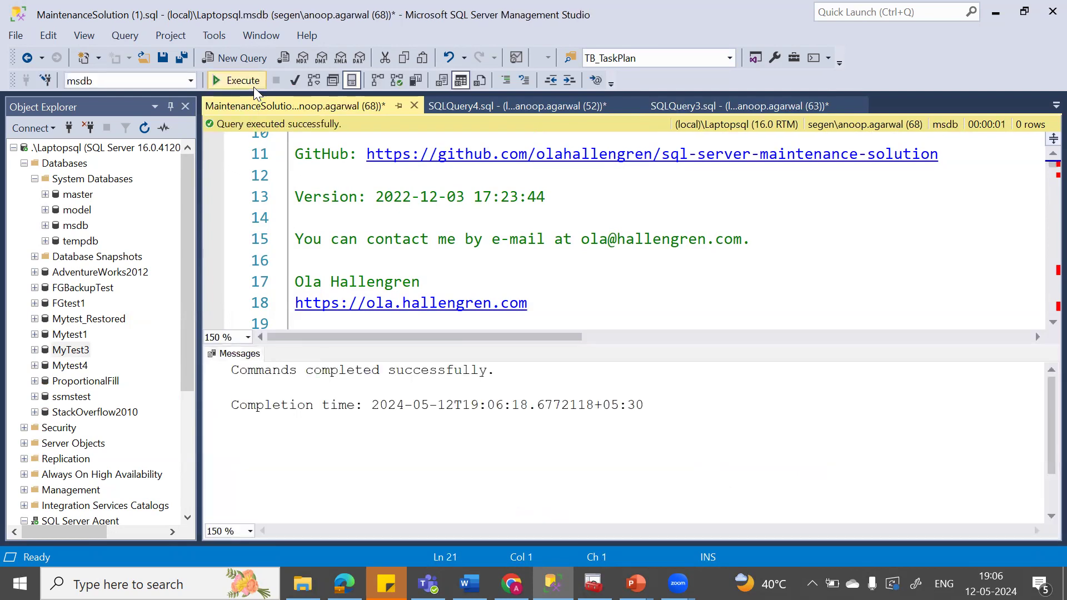
Step: Expand msdb's stored procedures and review the CommandExecute, DatabaseBackup and DatabaseIntegrityCheck procedures by their full names
{"action": "left_click", "coordinate": [24, 164]}
{"action": "left_click", "coordinate": [24, 163]}
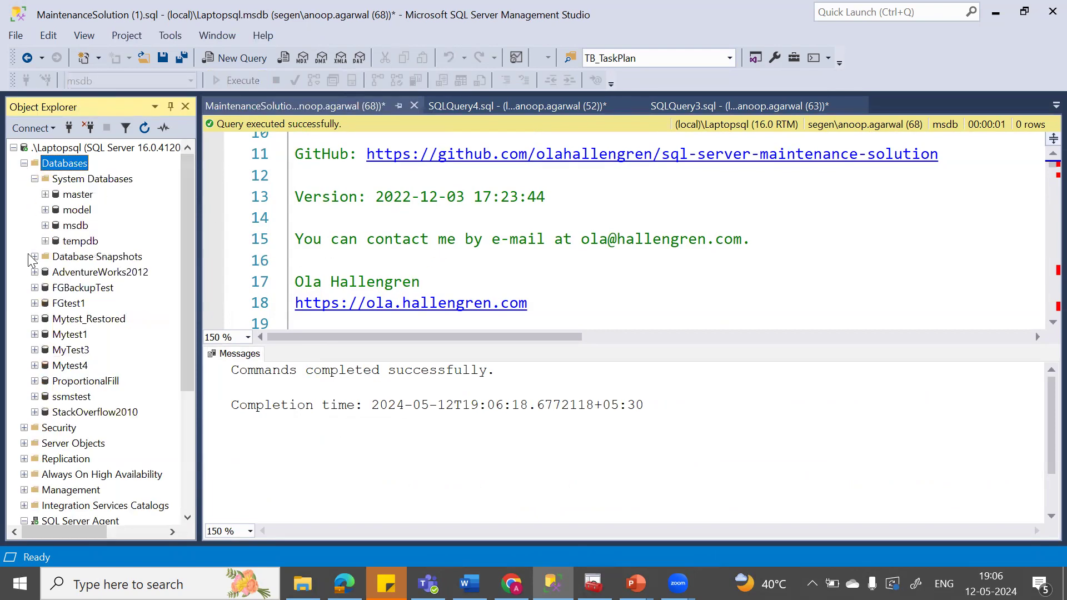
{"action": "left_click", "coordinate": [45, 225]}
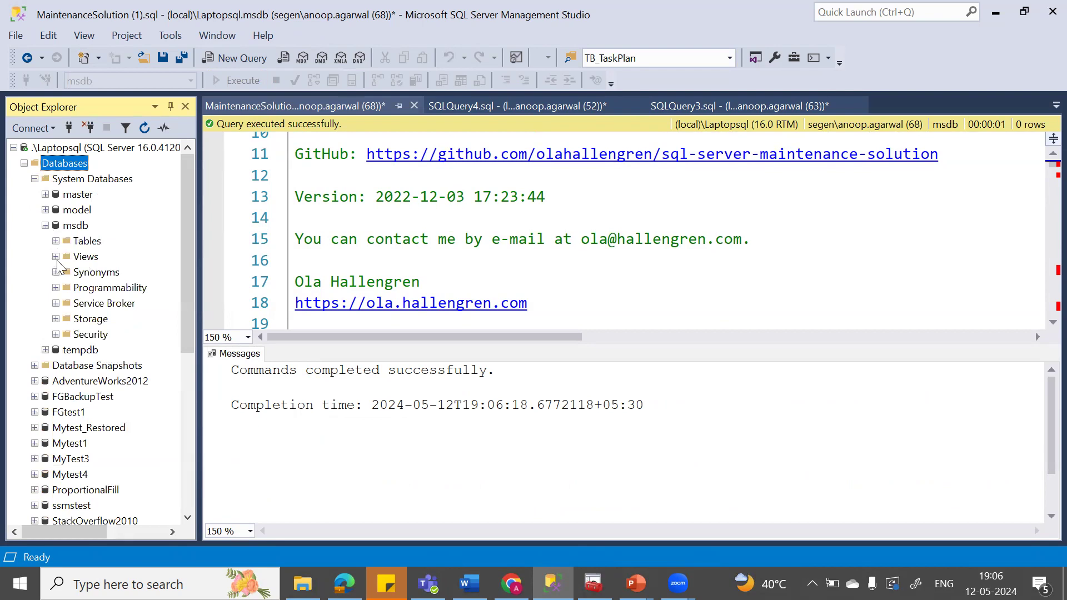
{"action": "left_click", "coordinate": [56, 288]}
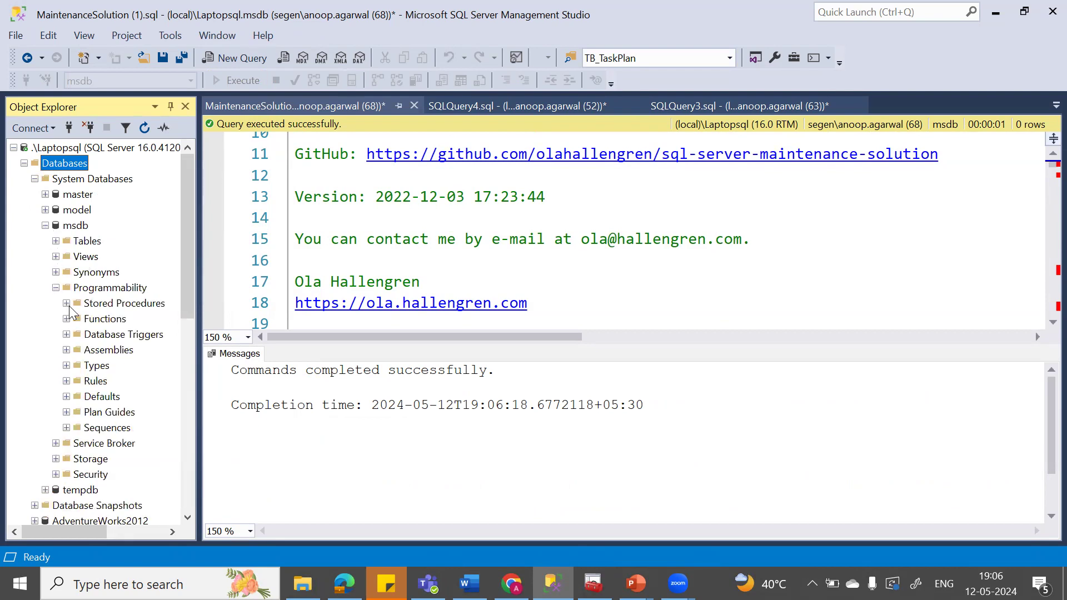
{"action": "left_click", "coordinate": [66, 303]}
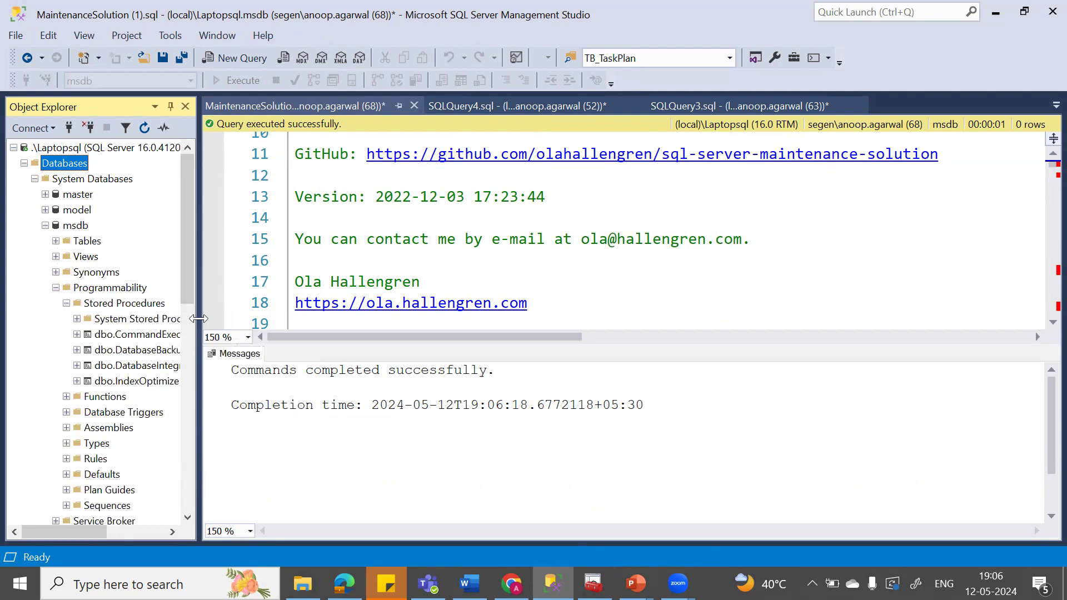
{"action": "left_click_drag", "start_coordinate": [198, 319], "coordinate": [303, 319]}
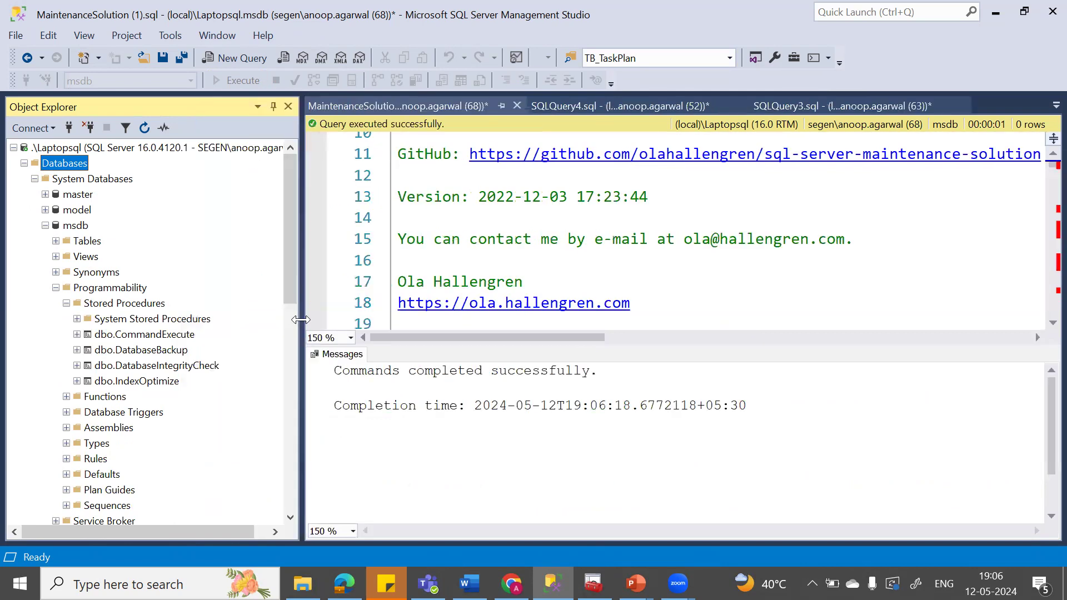
{"action": "left_click", "coordinate": [166, 336]}
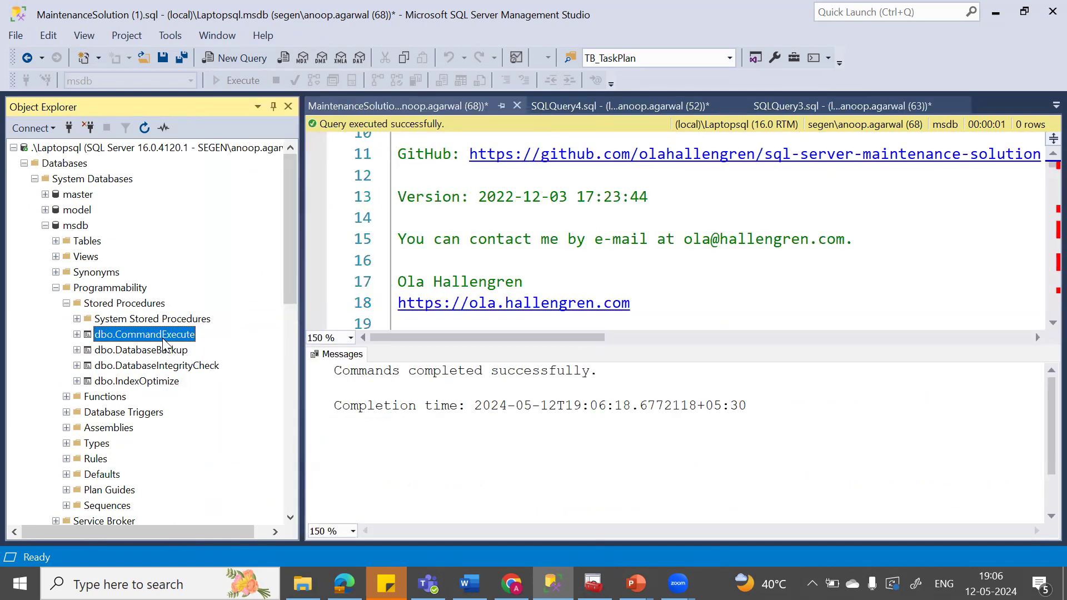
{"action": "left_click", "coordinate": [157, 368]}
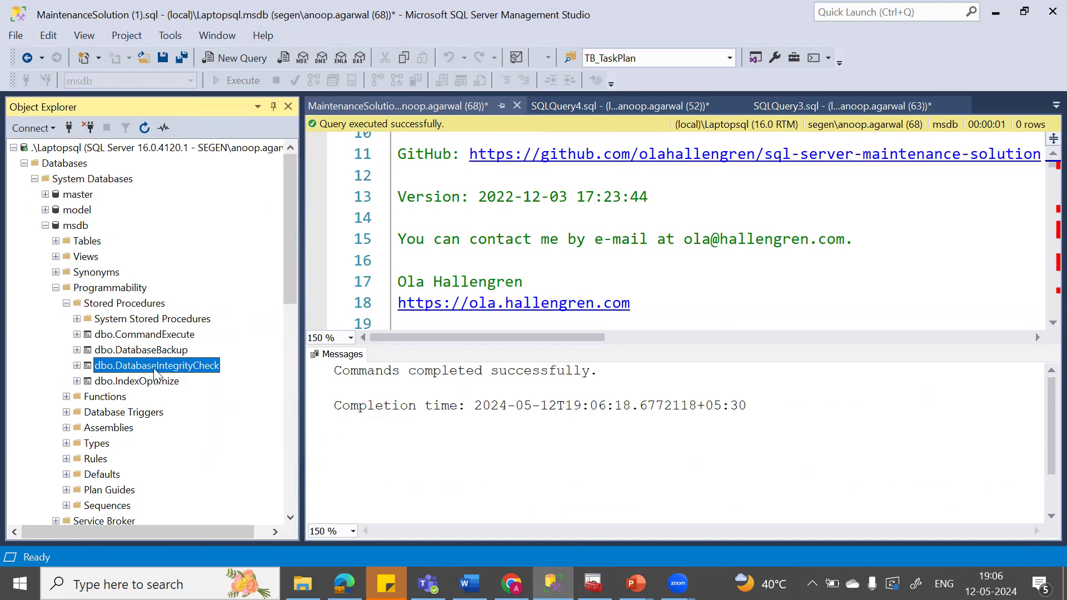
{"action": "left_click", "coordinate": [150, 349]}
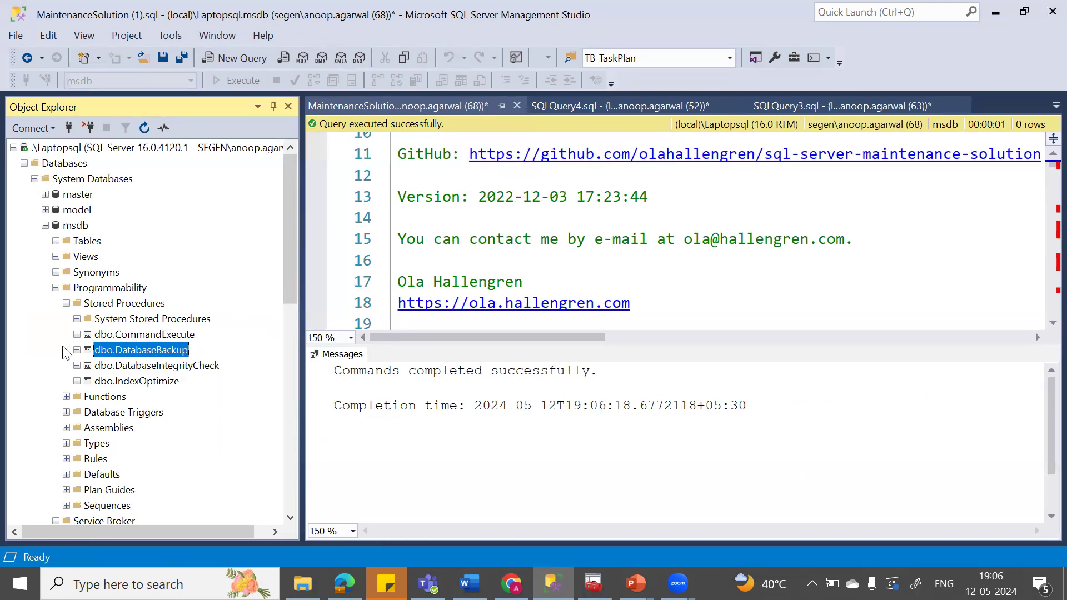
Step: Collapse System Databases, refresh the SQL Server Agent jobs list and widen Object Explorer to fit the job names
{"action": "left_click", "coordinate": [34, 179]}
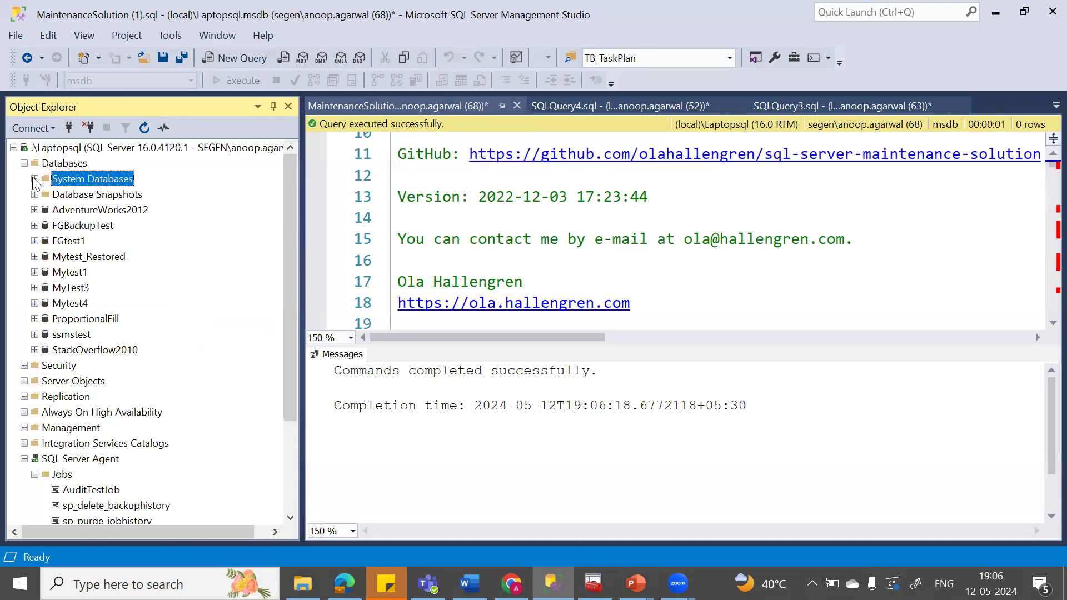
{"action": "left_click", "coordinate": [293, 477]}
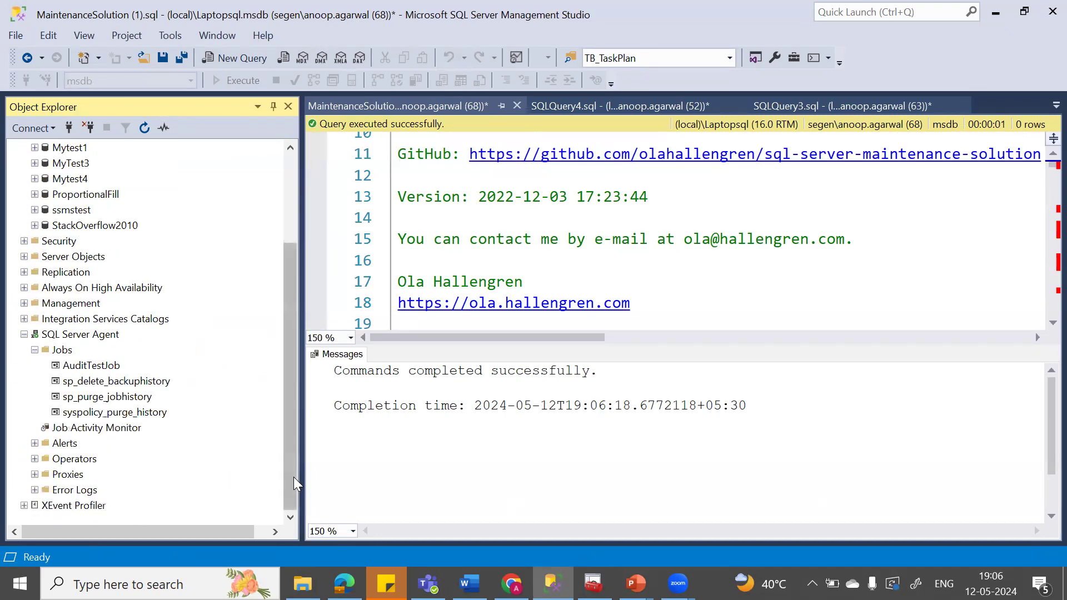
{"action": "right_click", "coordinate": [64, 348]}
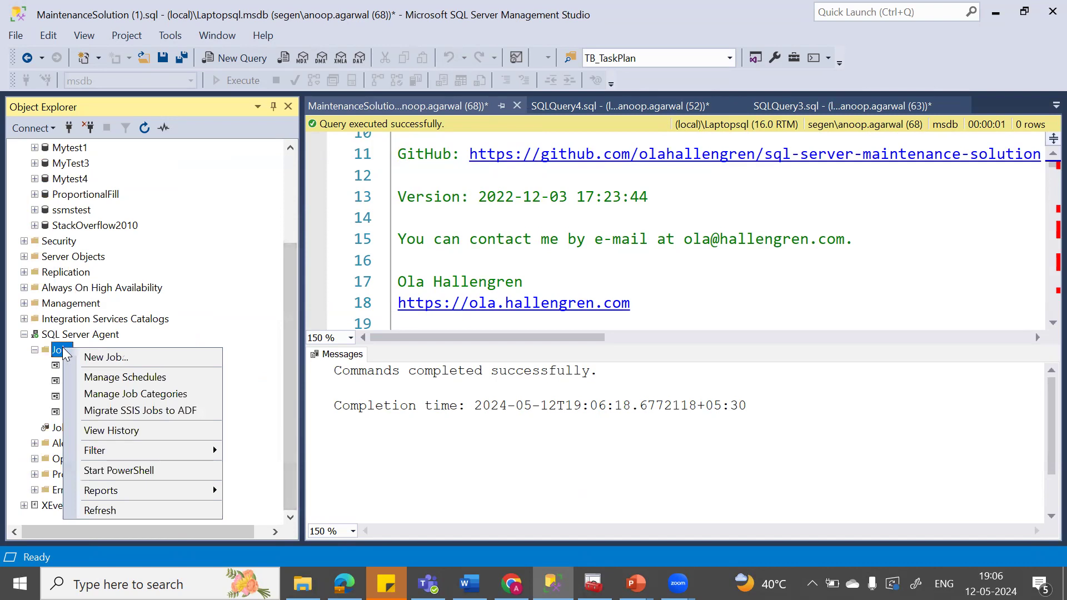
{"action": "left_click", "coordinate": [108, 512]}
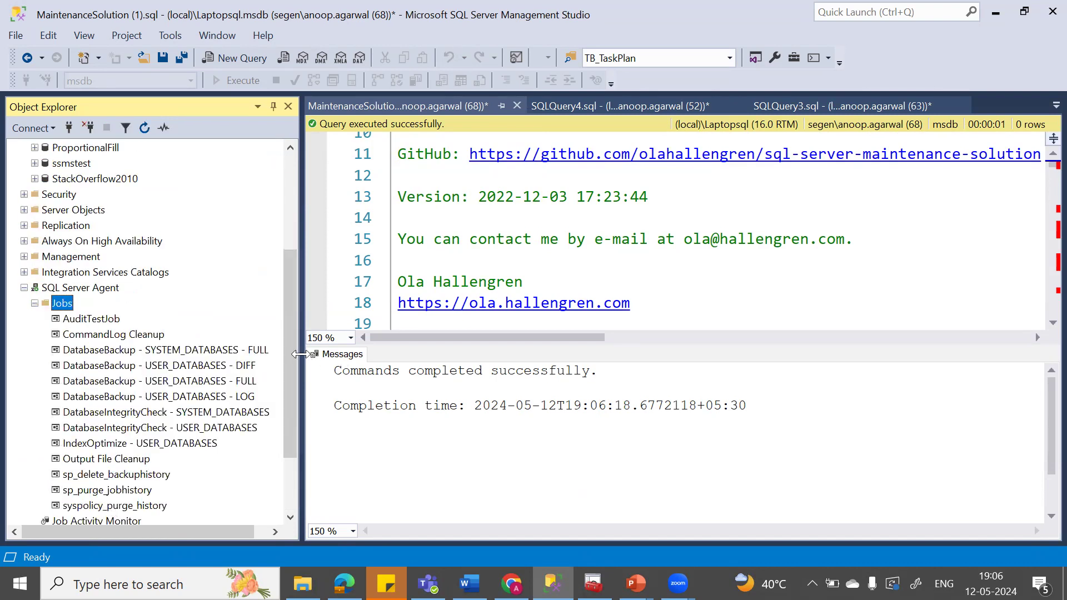
{"action": "left_click_drag", "start_coordinate": [301, 354], "coordinate": [385, 356]}
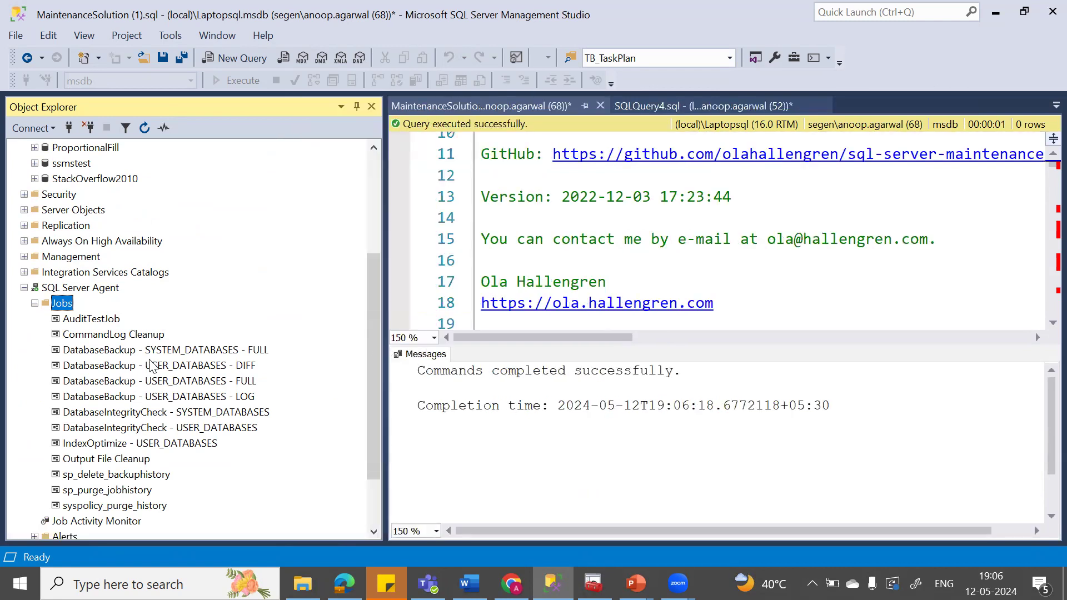
Step: Review the CommandLog Cleanup, DatabaseBackup and DatabaseIntegrityCheck jobs in the SQL Server Agent jobs list
{"action": "left_click", "coordinate": [130, 335]}
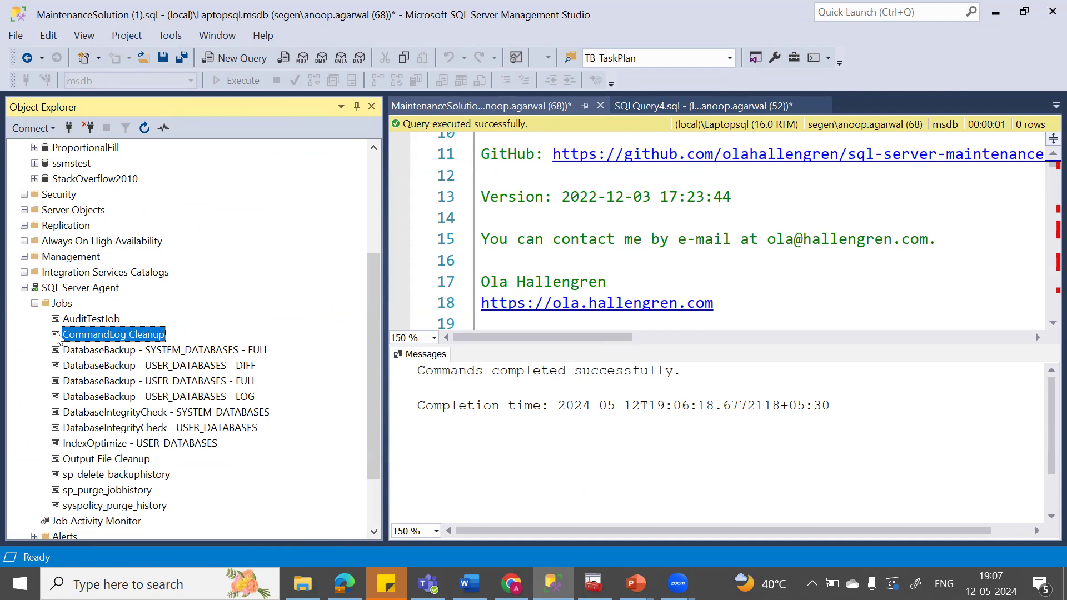
{"action": "left_click", "coordinate": [214, 350]}
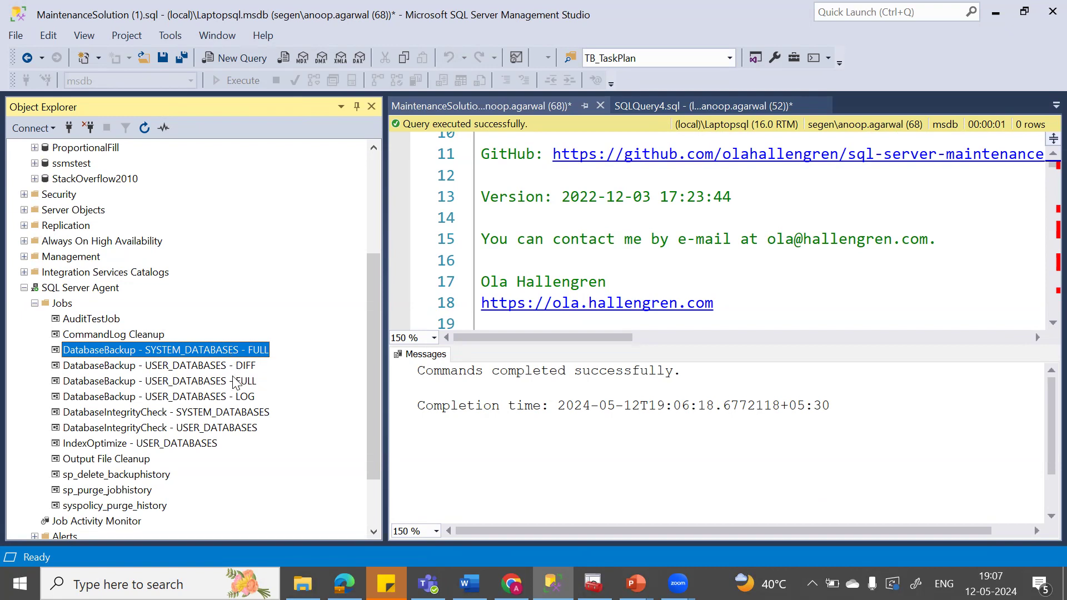
{"action": "left_click", "coordinate": [146, 369]}
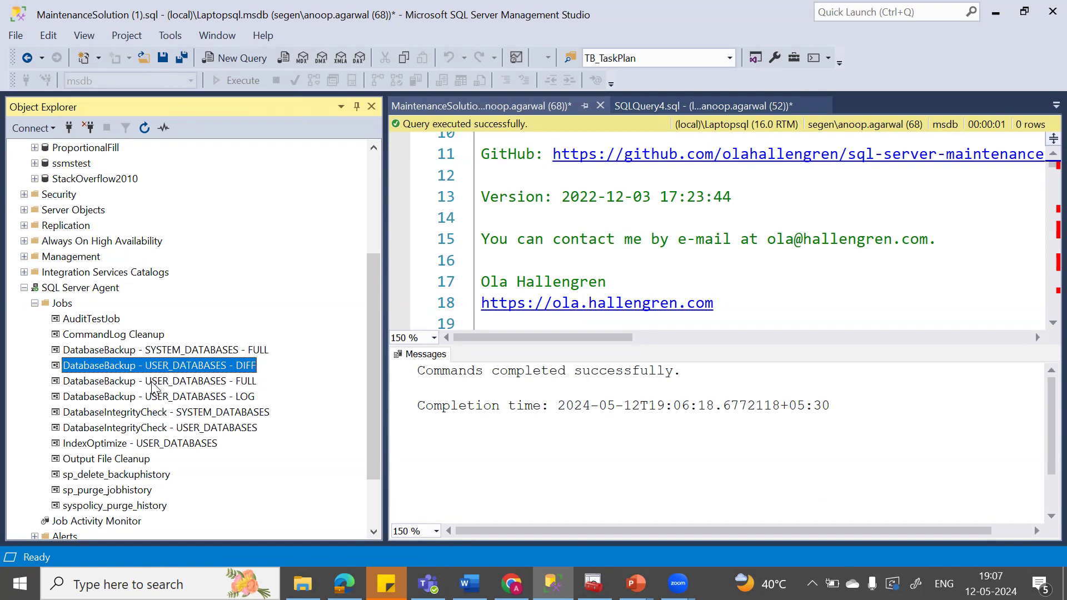
{"action": "left_click", "coordinate": [163, 411]}
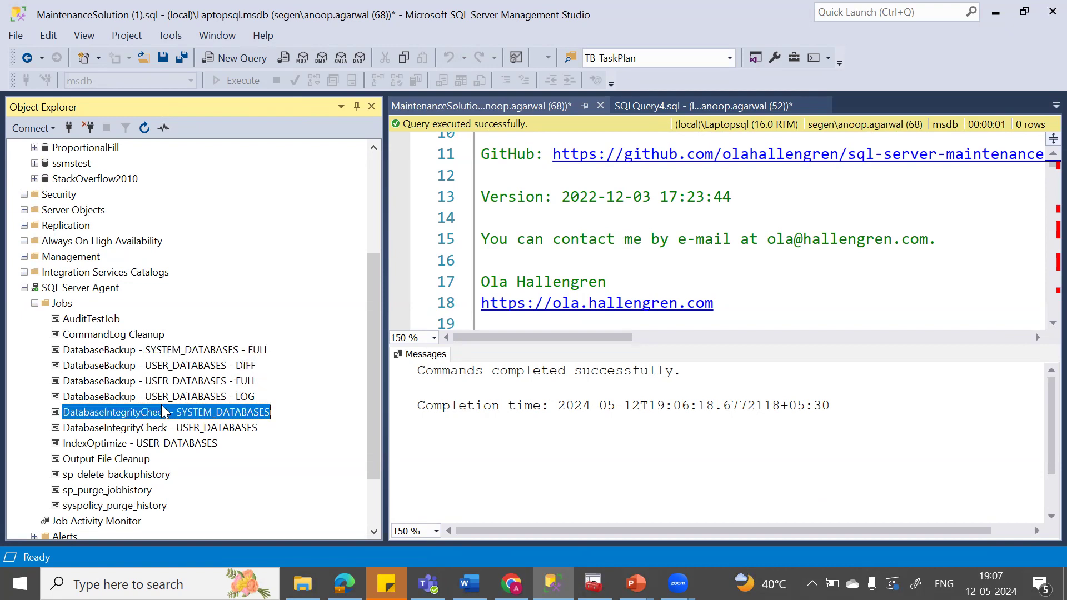
{"action": "left_click", "coordinate": [221, 350]}
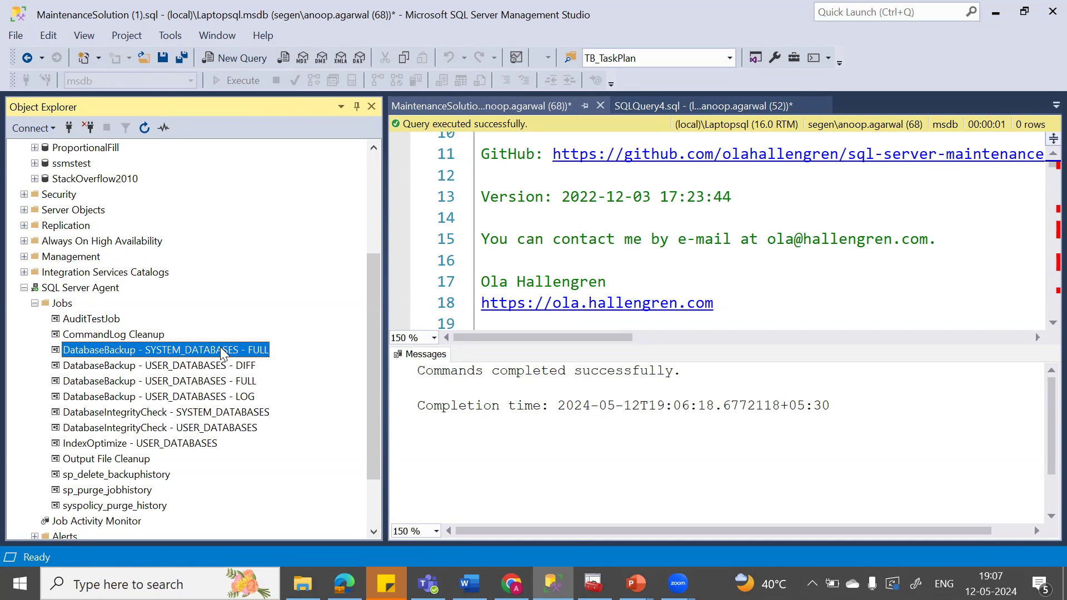
{"action": "double_click", "coordinate": [220, 350]}
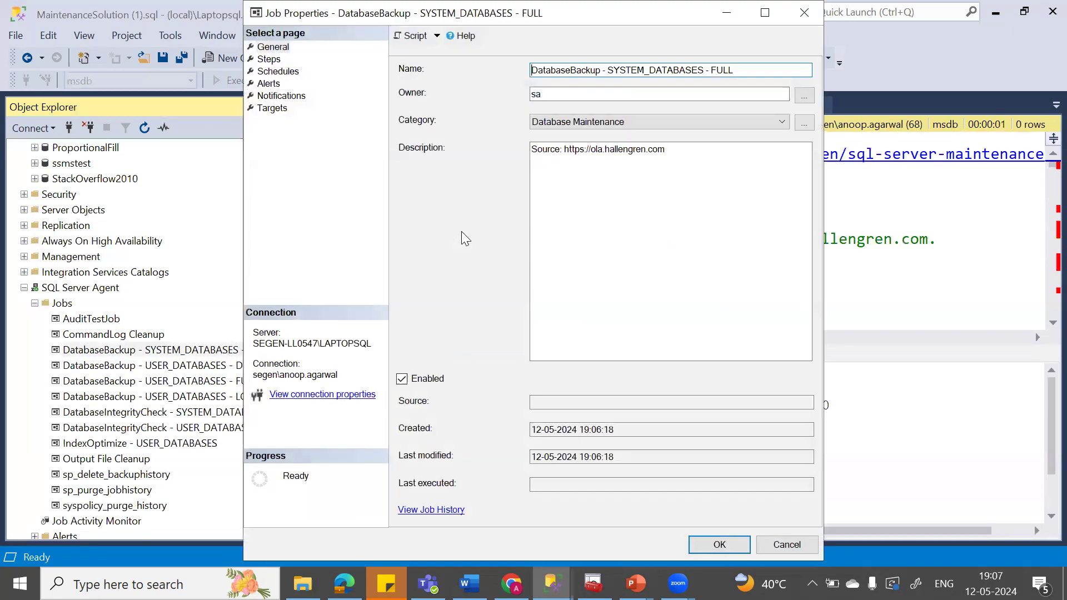
{"action": "left_click", "coordinate": [270, 60]}
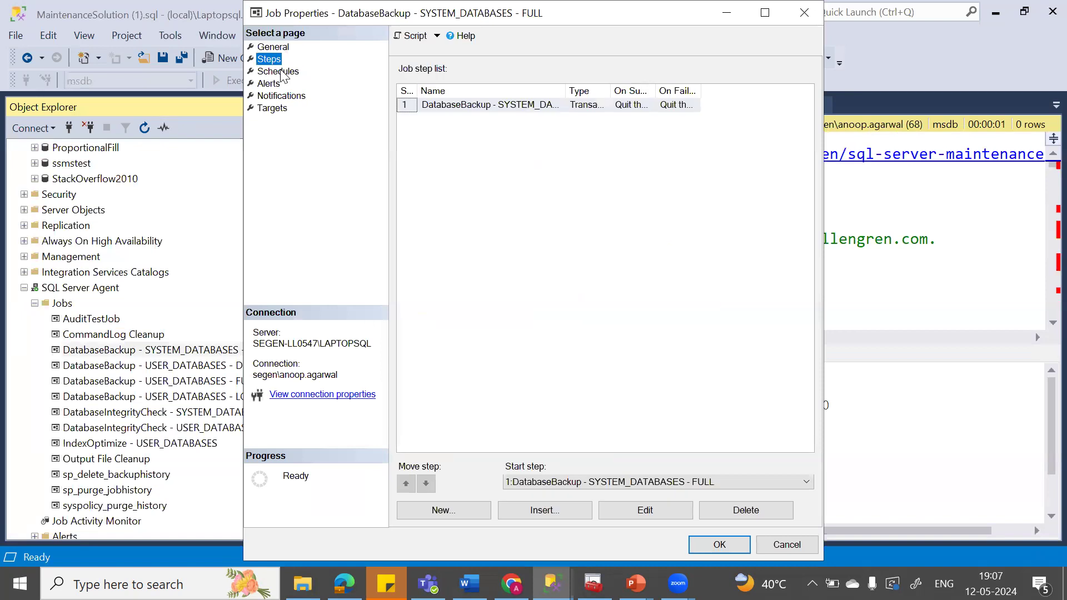
{"action": "left_click", "coordinate": [635, 514]}
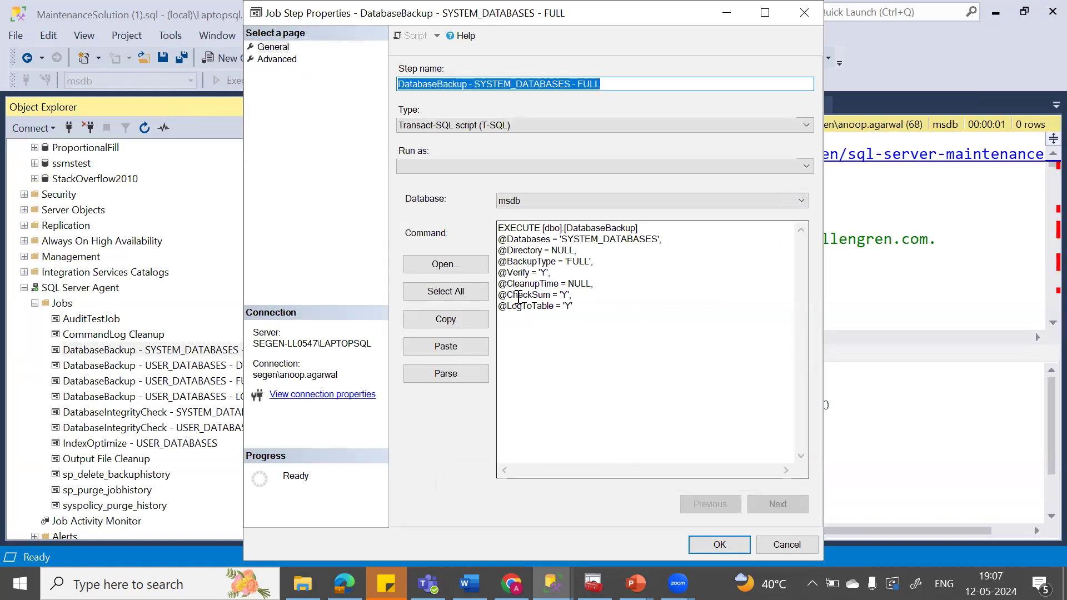
{"action": "double_click", "coordinate": [565, 250]}
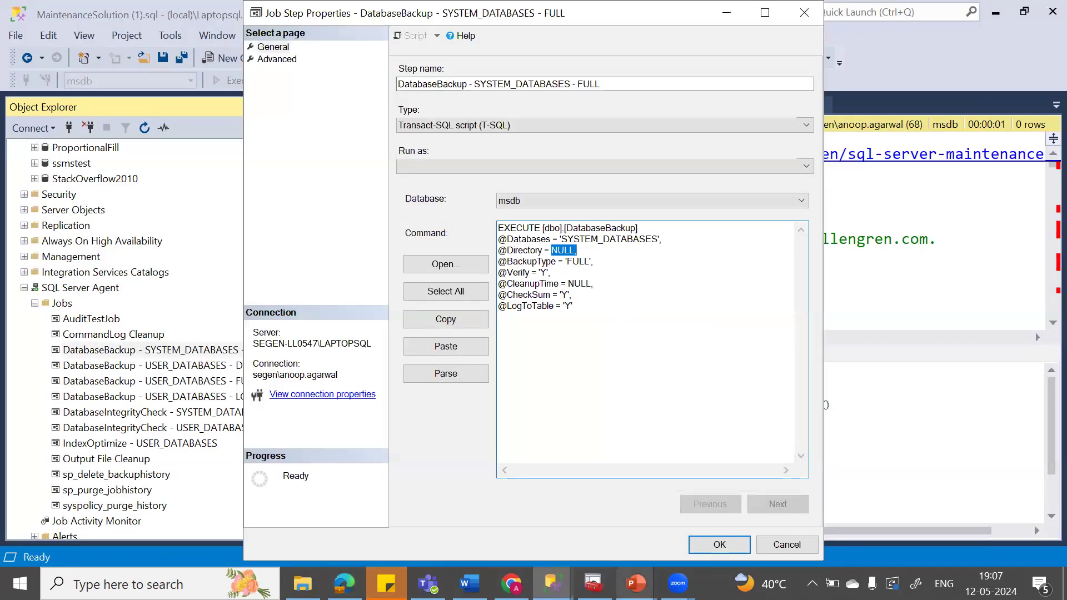
Step: Switch to the running PowerPoint slide show and review the Ola hallengren Backup scripts slide
{"action": "left_click", "coordinate": [635, 583]}
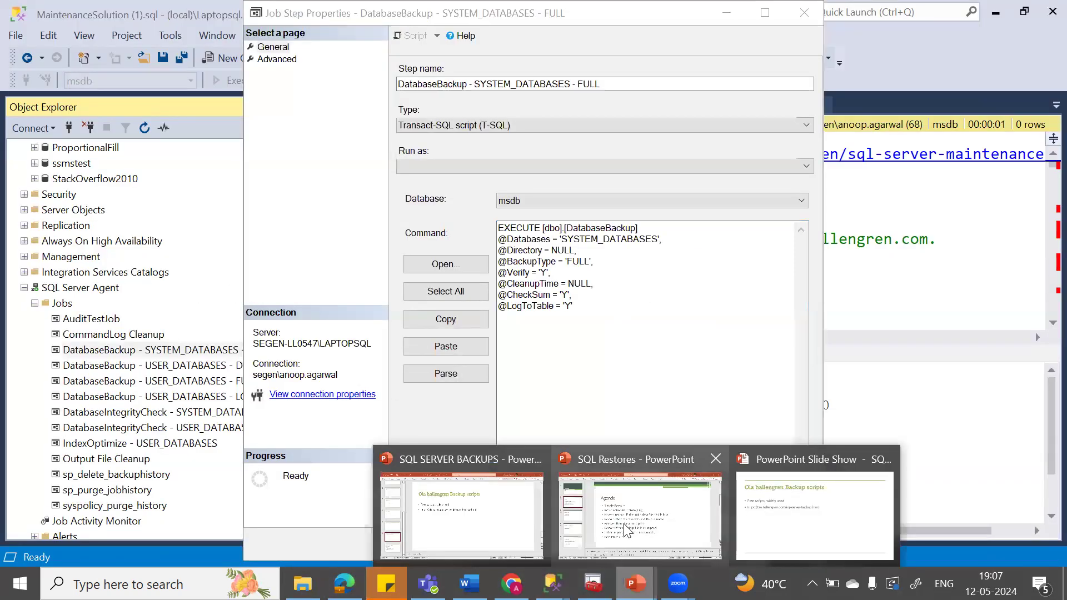
{"action": "left_click", "coordinate": [814, 514]}
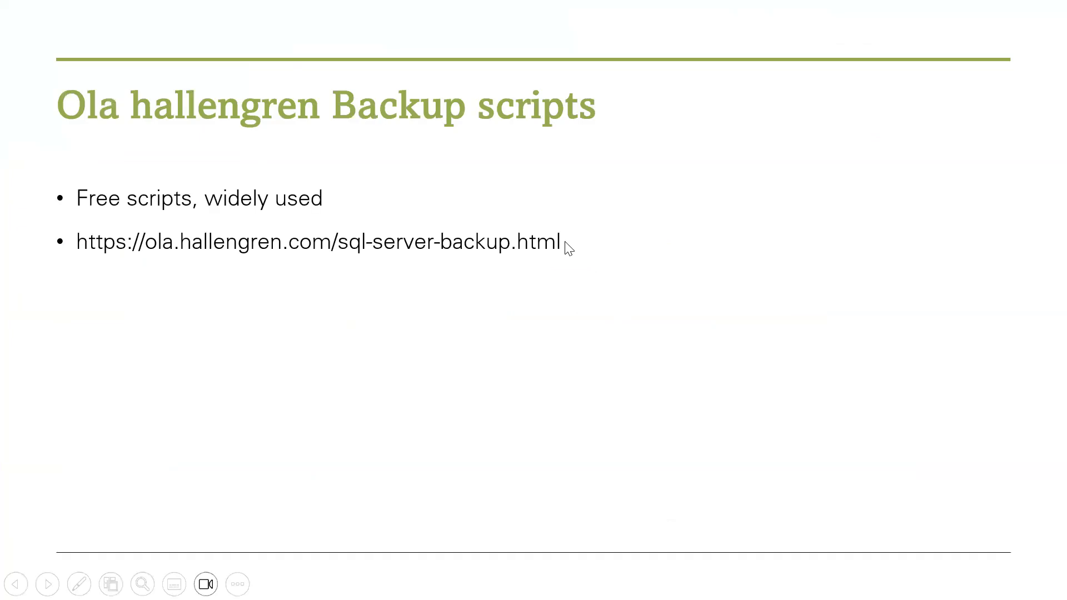
{"action": "left_click", "coordinate": [329, 221]}
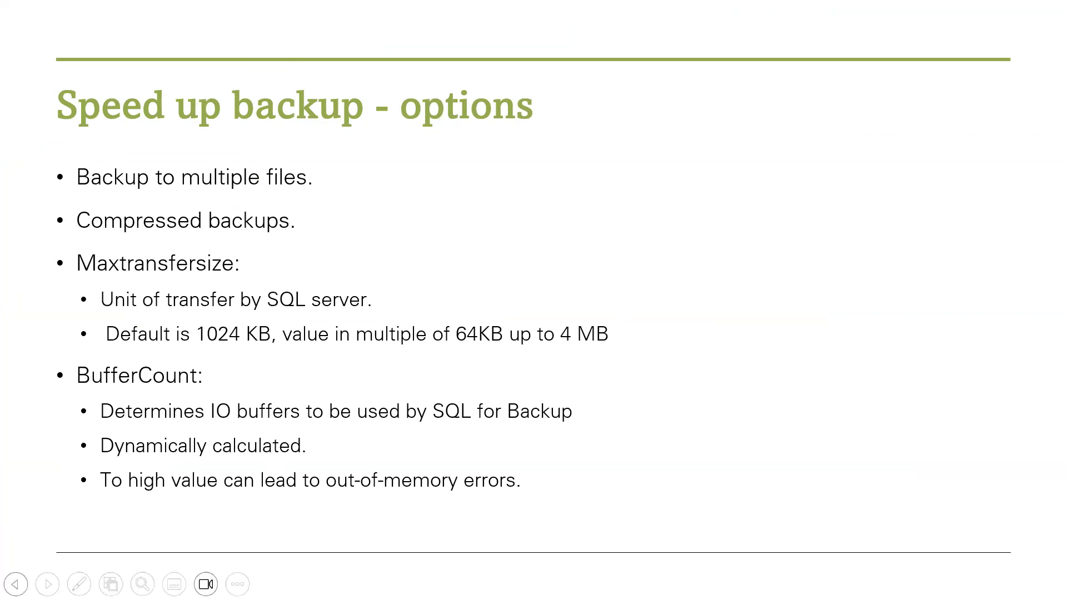
{"action": "left_click", "coordinate": [15, 584]}
Step: Switch to Chrome, search Google for "ola hallengren backup" in a new tab and open Ola Hallengren's SQL Server Backup page
{"action": "key", "text": "alt+Tab"}
{"action": "key", "text": "alt+Tab"}
{"action": "key", "text": "alt+Tab"}
{"action": "key", "text": "alt+Tab"}
{"action": "key", "text": "alt+Tab"}
{"action": "key", "text": "alt+Tab"}
{"action": "key", "text": "alt+Tab"}
{"action": "key", "text": "alt+Tab"}
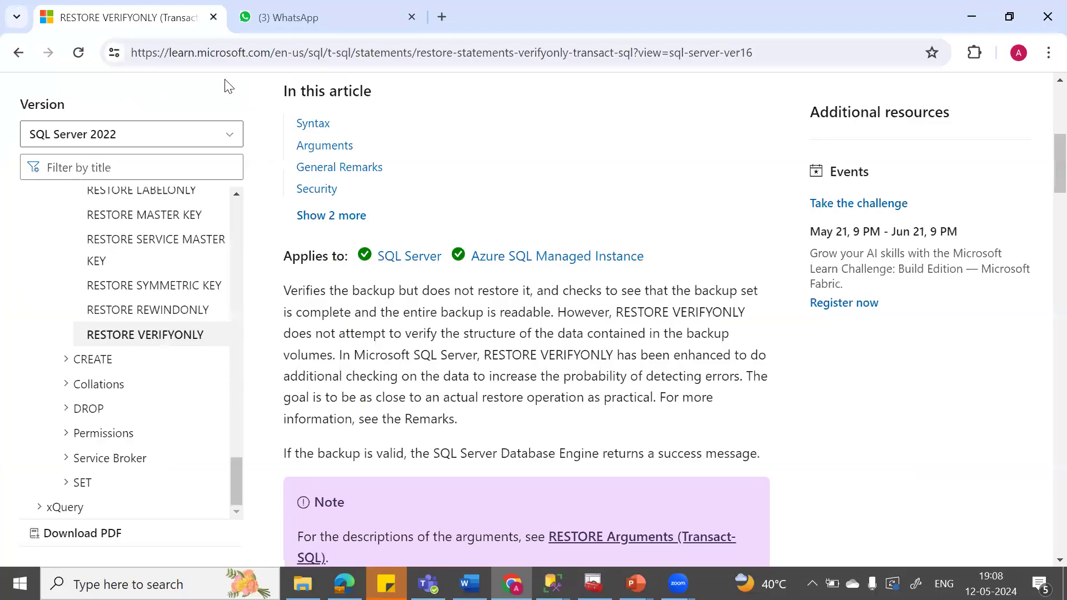
{"action": "key", "text": "alt+Tab"}
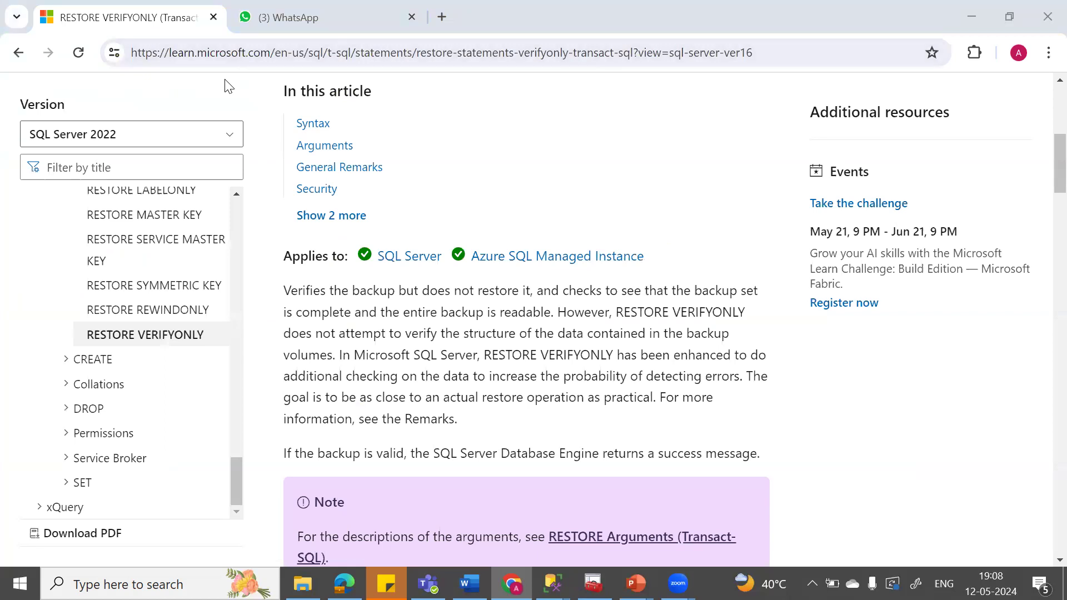
{"action": "left_click", "coordinate": [443, 16]}
{"action": "type", "text": "ola"}
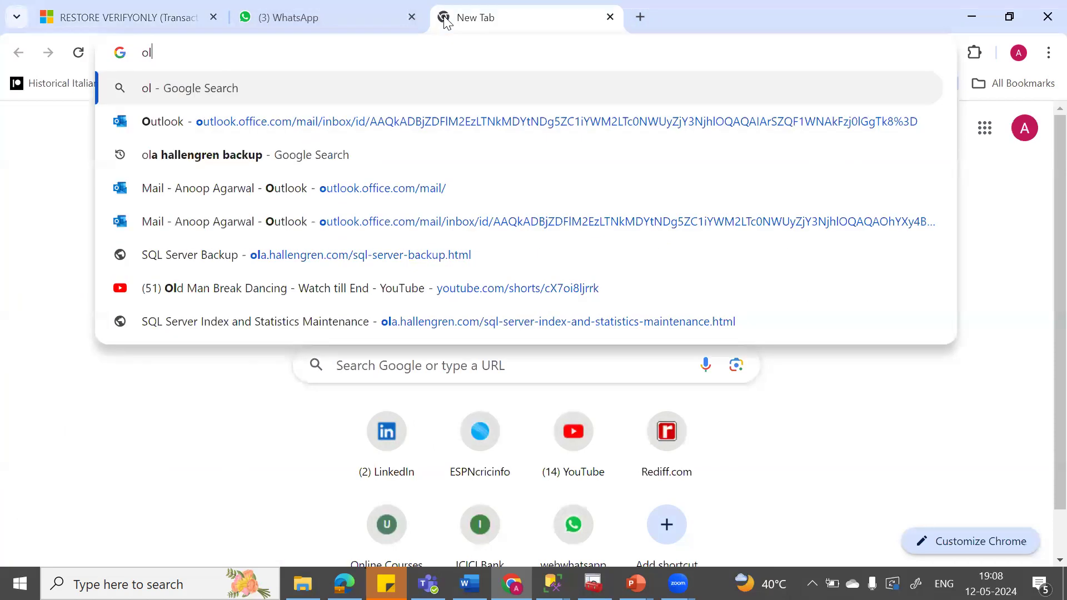
{"action": "key", "text": "Down"}
{"action": "key", "text": "Down"}
{"action": "key", "text": "Return"}
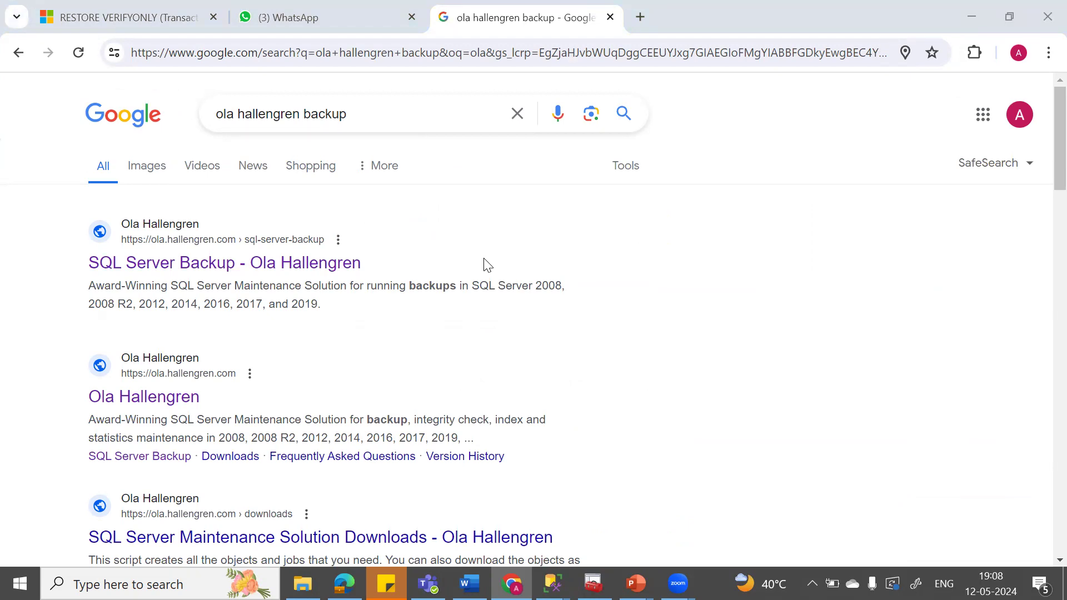
{"action": "left_click", "coordinate": [307, 264]}
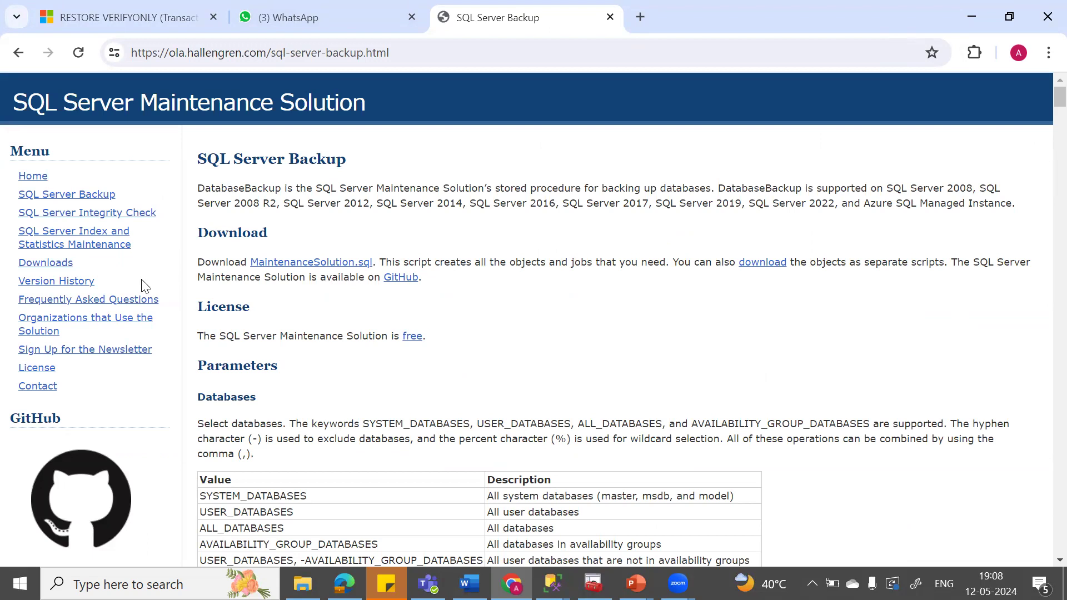
Step: Read through the DatabaseBackup parameter documentation, from Databases, Directory and BackupType to NoRecovery and MirrorDirectory
{"action": "left_click", "coordinate": [60, 198]}
{"action": "scroll", "coordinate": [1044, 515], "scroll_direction": "down", "scroll_amount": 6}
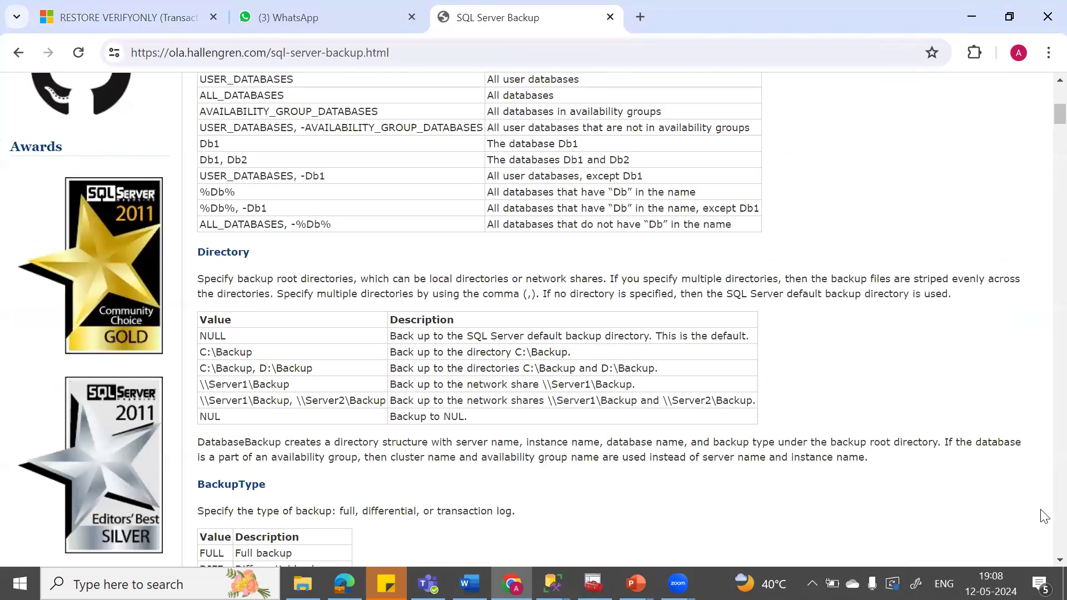
{"action": "scroll", "coordinate": [1044, 515], "scroll_direction": "down", "scroll_amount": 6}
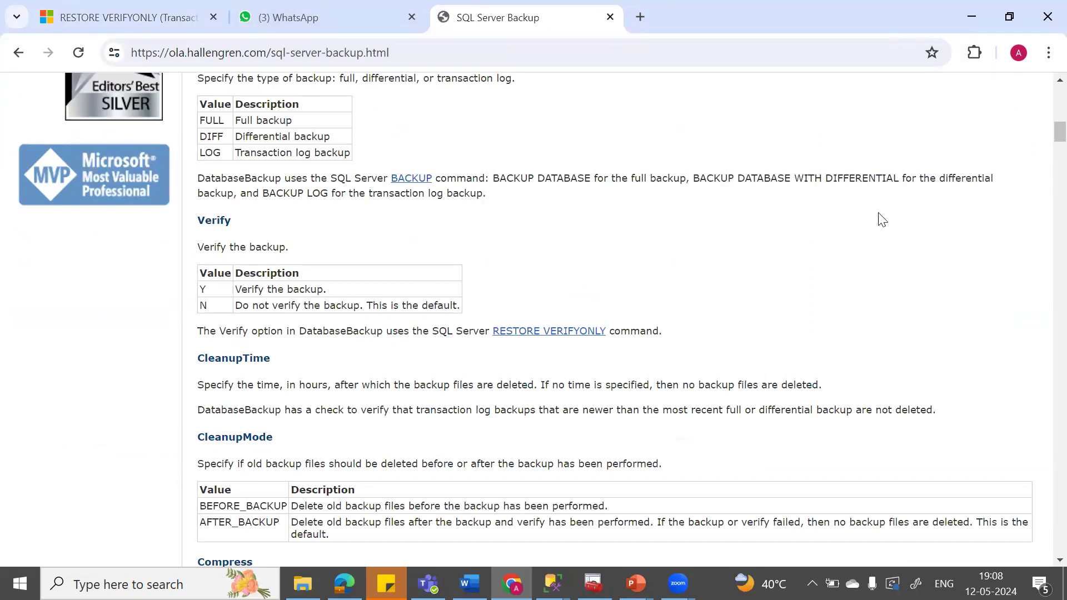
{"action": "scroll", "coordinate": [1056, 81], "scroll_direction": "up", "scroll_amount": 2}
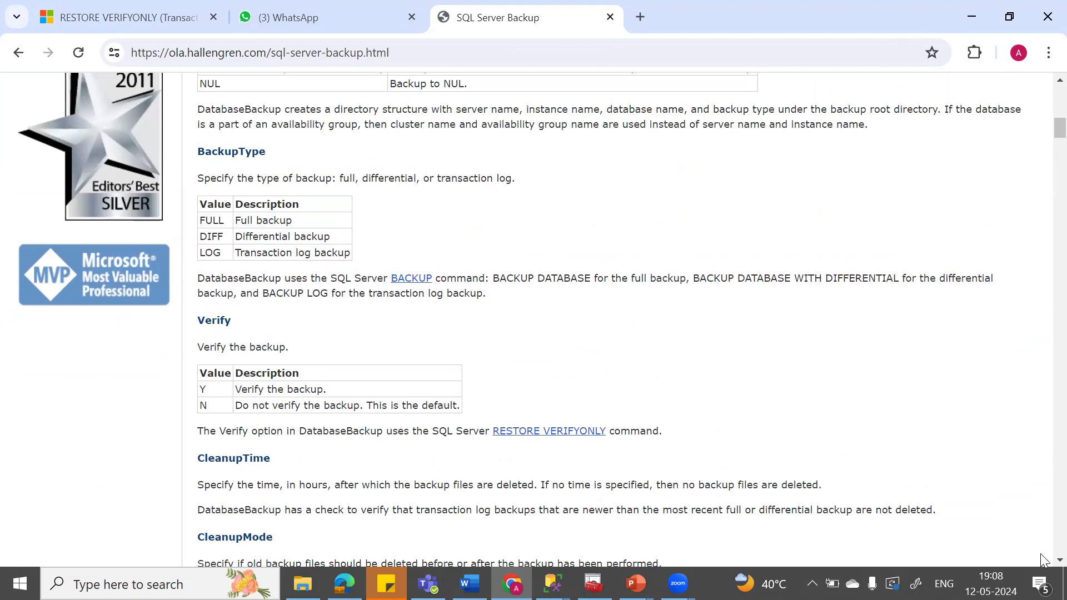
{"action": "scroll", "coordinate": [1043, 560], "scroll_direction": "down", "scroll_amount": 3}
{"action": "scroll", "coordinate": [1043, 564], "scroll_direction": "down", "scroll_amount": 3}
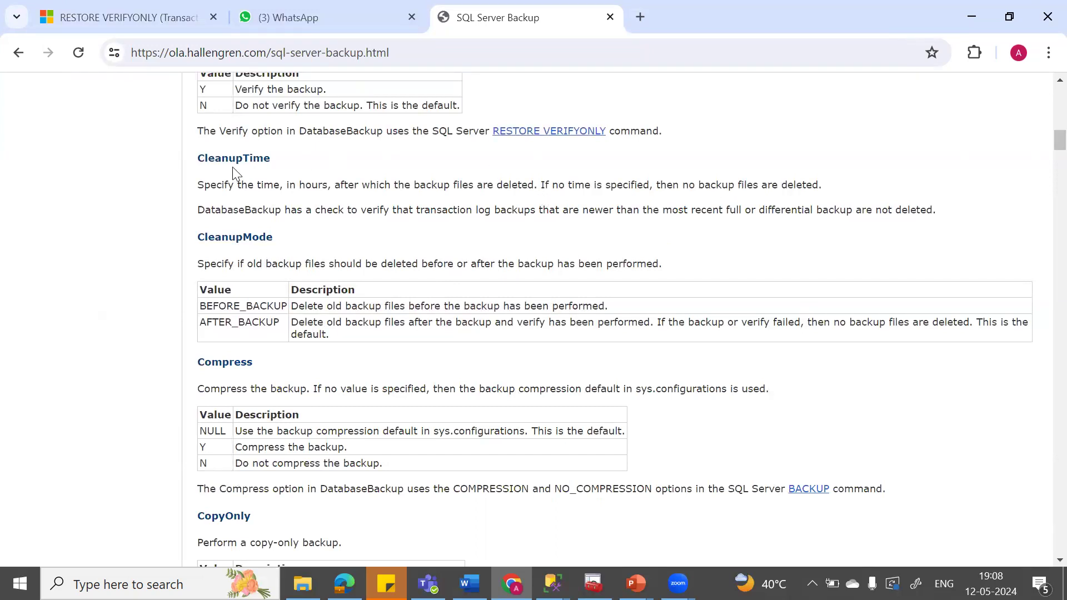
{"action": "scroll", "coordinate": [1044, 477], "scroll_direction": "down", "scroll_amount": 4}
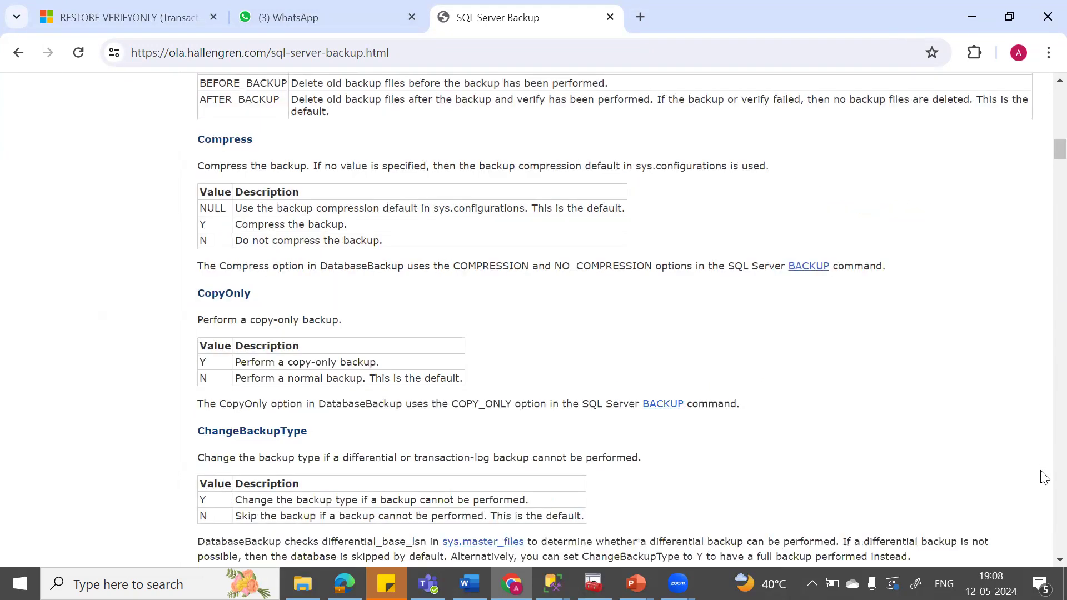
{"action": "scroll", "coordinate": [1043, 477], "scroll_direction": "down", "scroll_amount": 4}
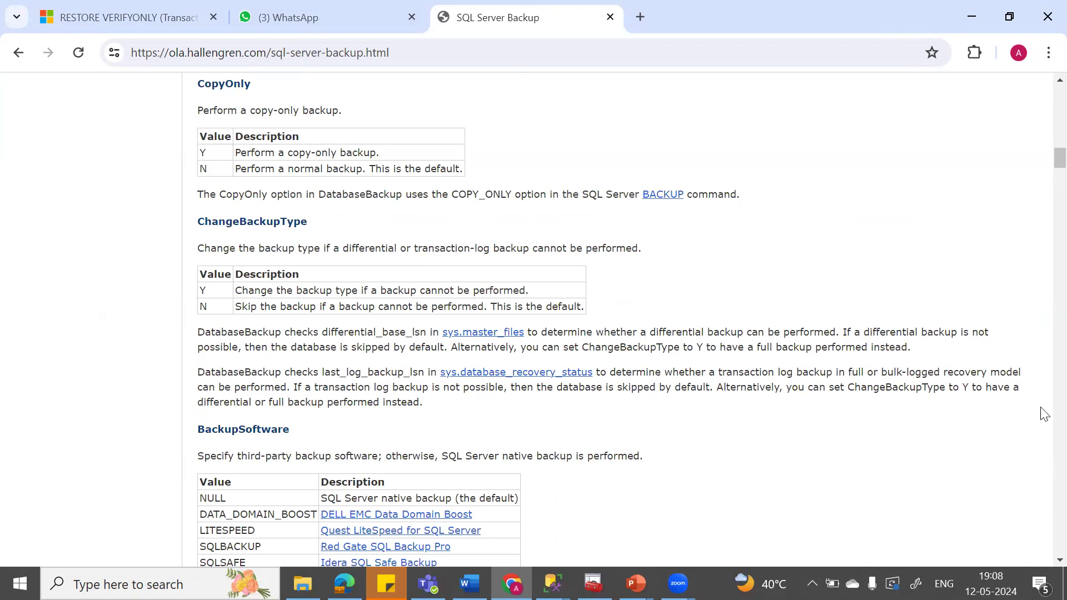
{"action": "scroll", "coordinate": [1043, 421], "scroll_direction": "down", "scroll_amount": 20}
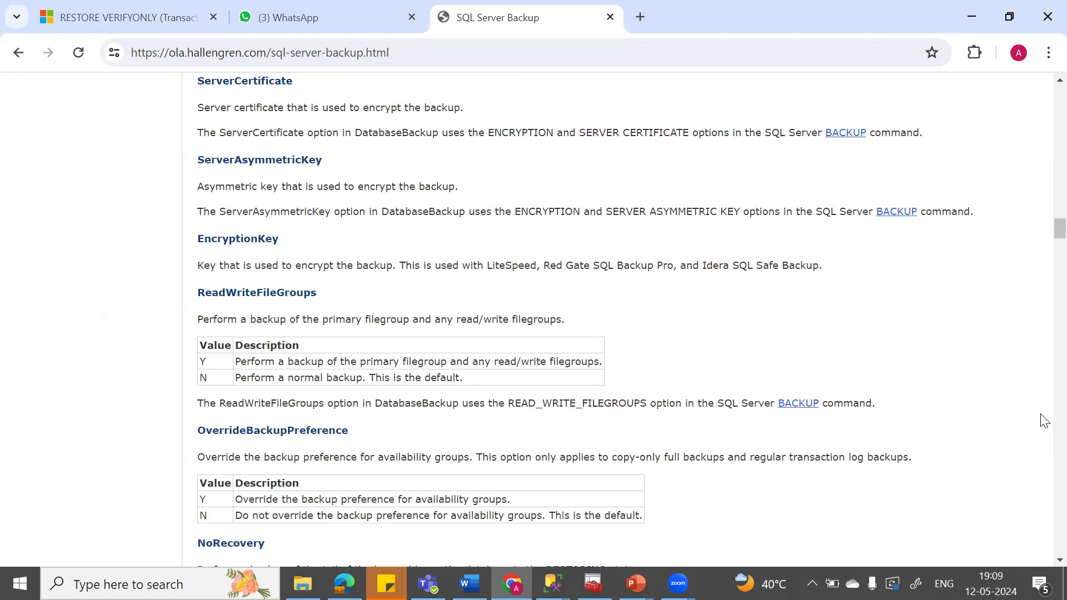
{"action": "scroll", "coordinate": [1044, 421], "scroll_direction": "down", "scroll_amount": 6}
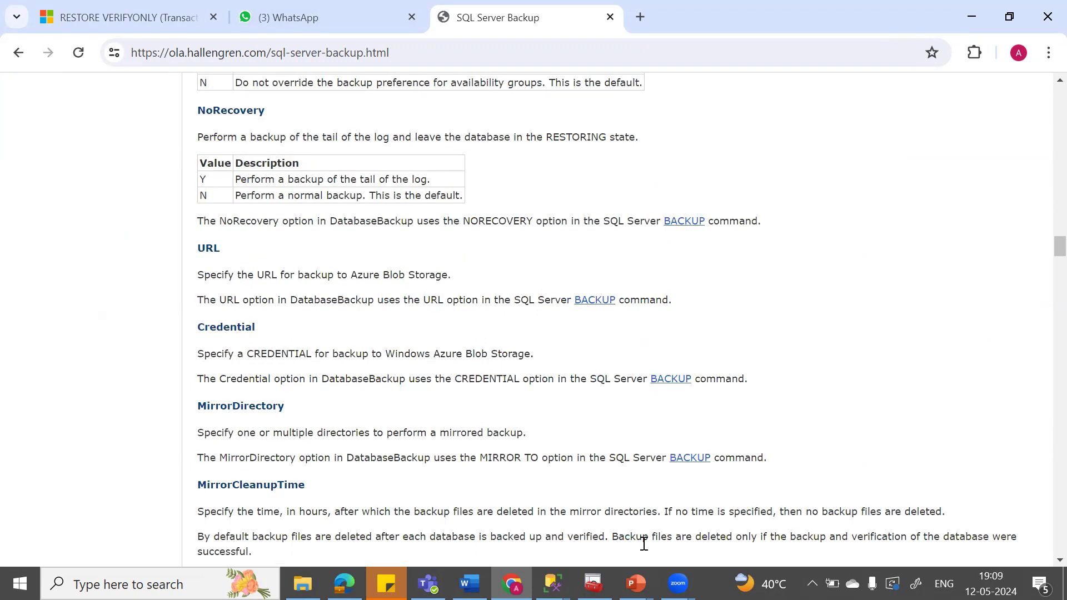
Step: Compare the system databases full backup job step's command with the DatabaseBackup documentation, and close the step without saving
{"action": "mouse_move", "coordinate": [552, 584]}
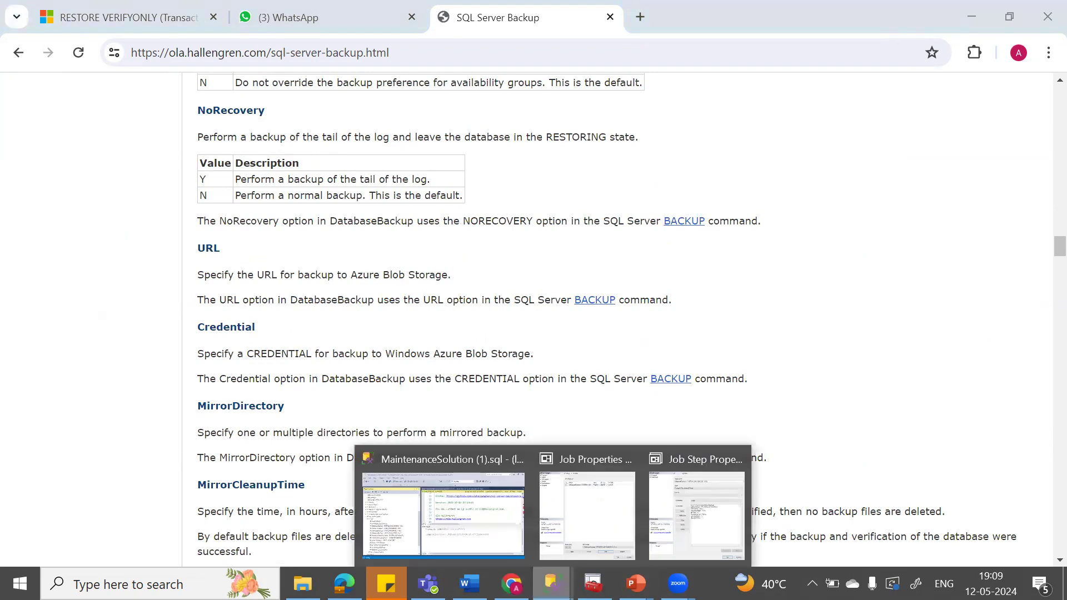
{"action": "left_click", "coordinate": [669, 509]}
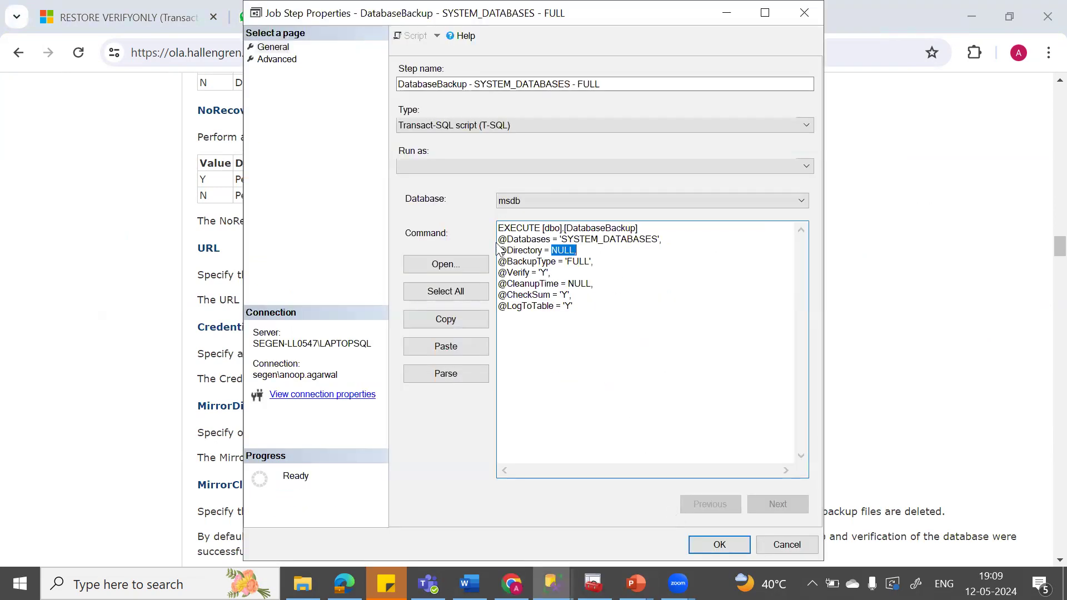
{"action": "left_click", "coordinate": [578, 294]}
{"action": "left_click", "coordinate": [579, 310]}
{"action": "left_click", "coordinate": [1045, 89]}
{"action": "scroll", "coordinate": [1045, 89], "scroll_direction": "up", "scroll_amount": 1}
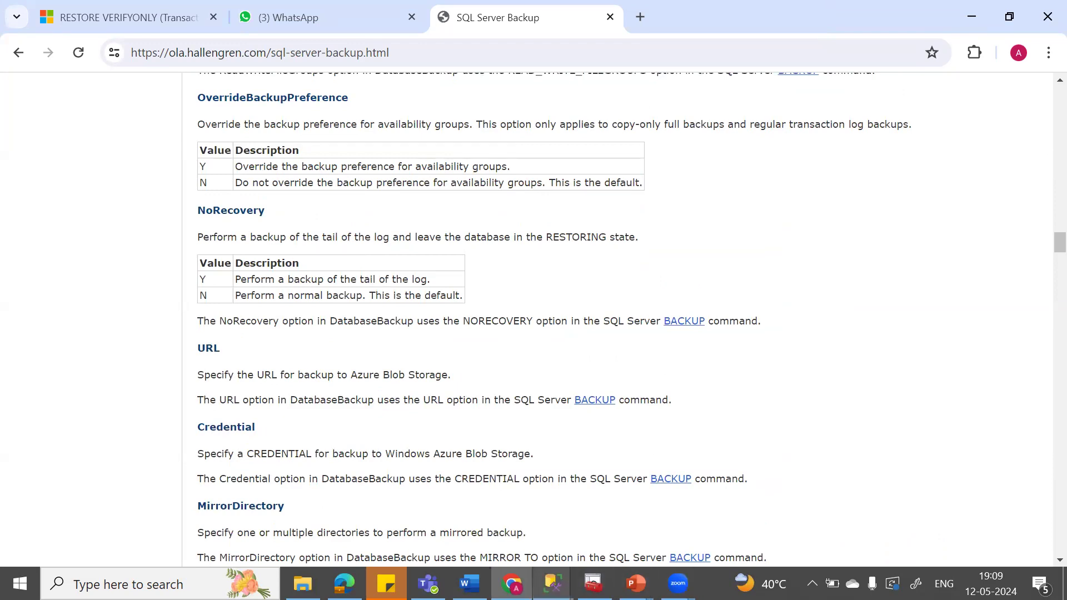
{"action": "mouse_move", "coordinate": [552, 584]}
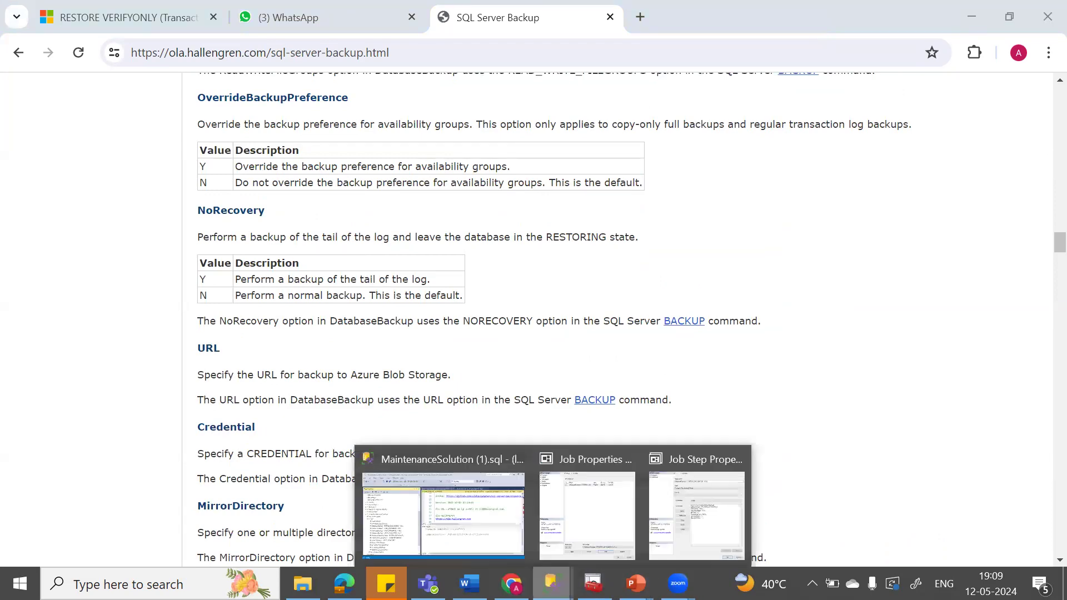
{"action": "left_click", "coordinate": [656, 491]}
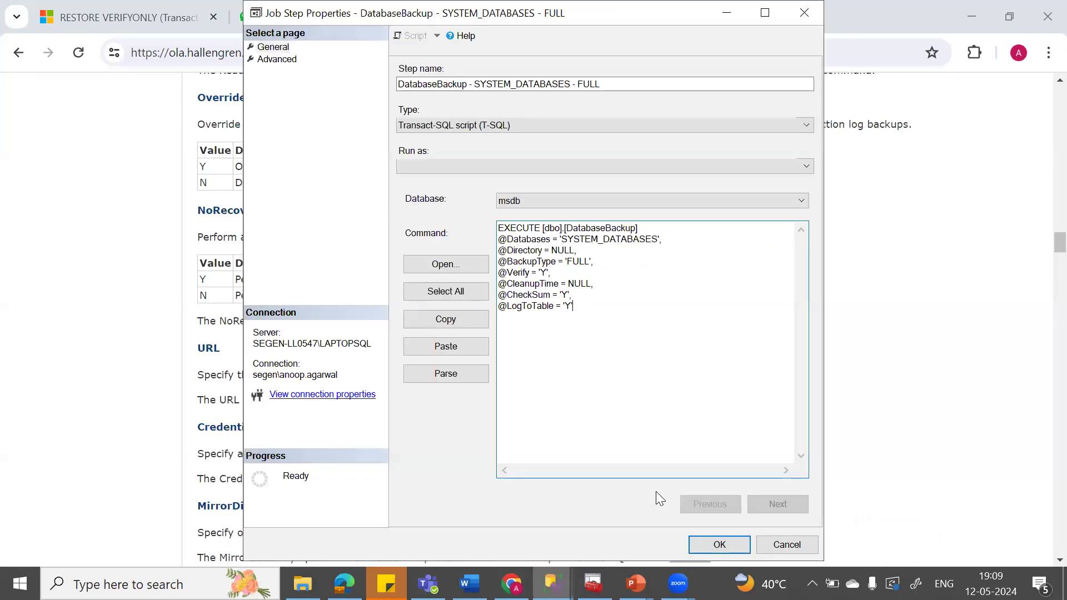
{"action": "left_click", "coordinate": [784, 546]}
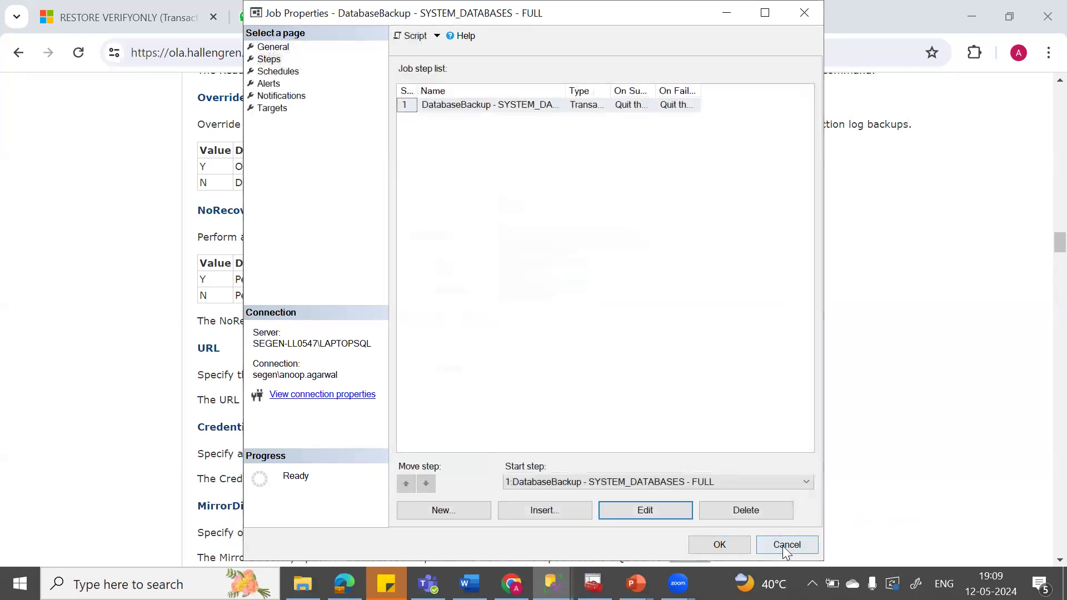
Step: View the backup job's schedules and check the mirror backup parameters in the DatabaseBackup documentation
{"action": "left_click", "coordinate": [285, 73]}
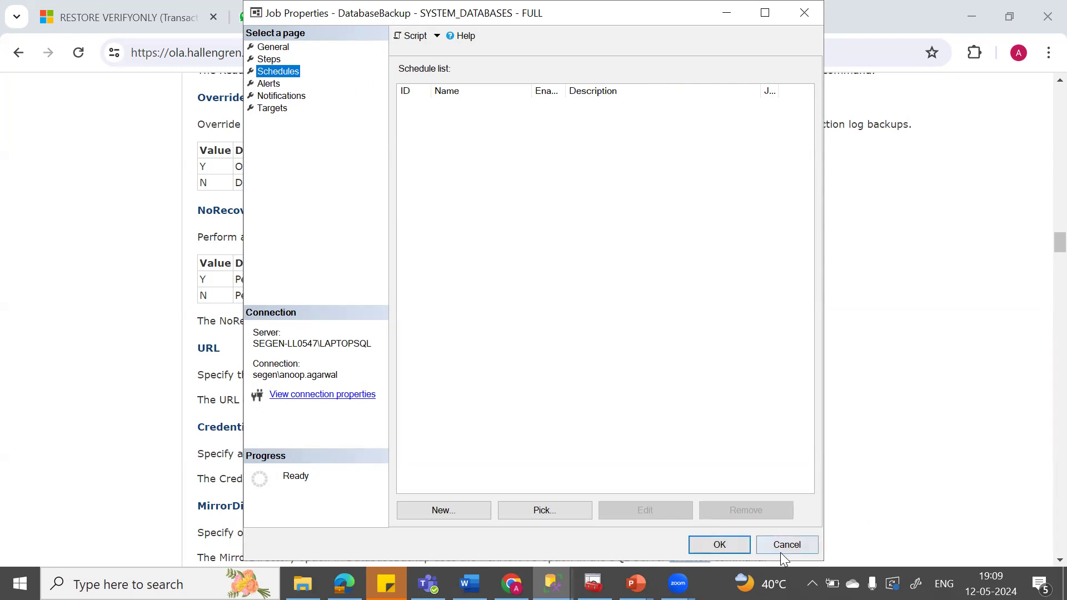
{"action": "left_click", "coordinate": [1044, 88]}
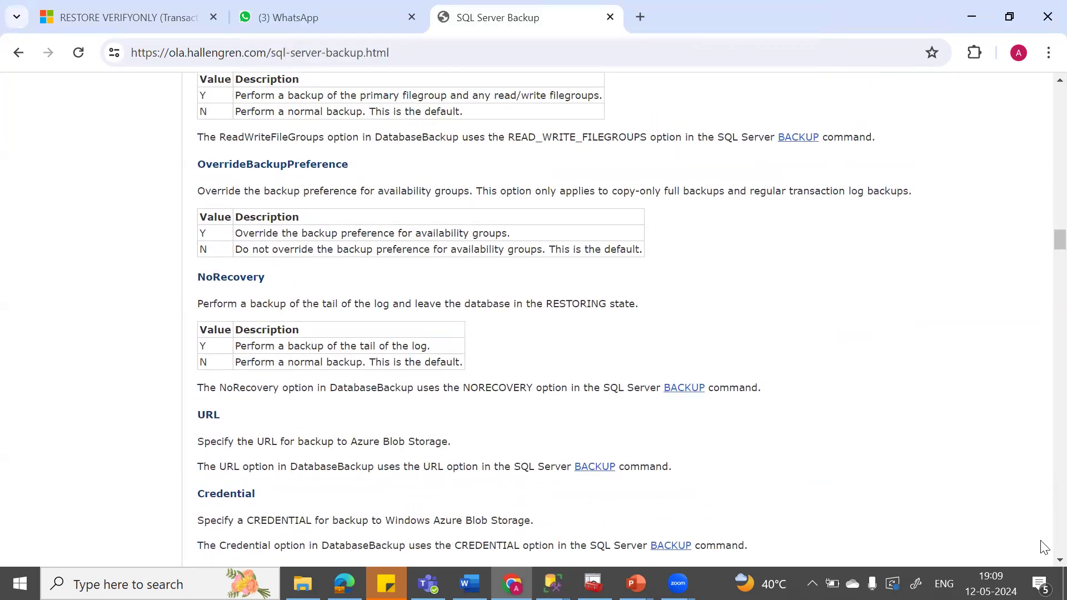
{"action": "scroll", "coordinate": [1044, 547], "scroll_direction": "down", "scroll_amount": 7}
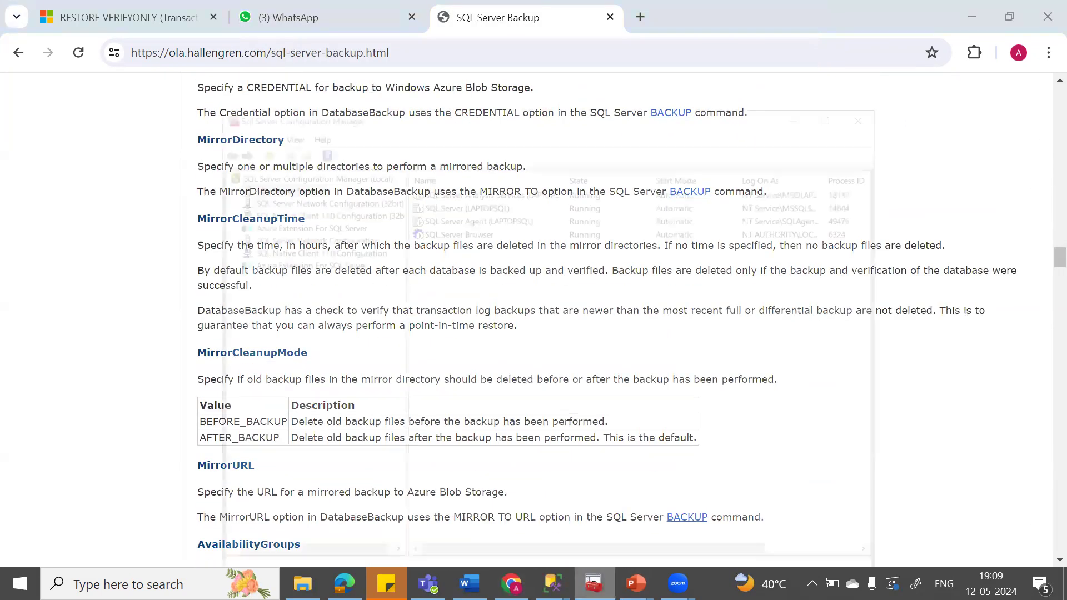
{"action": "left_click", "coordinate": [594, 583]}
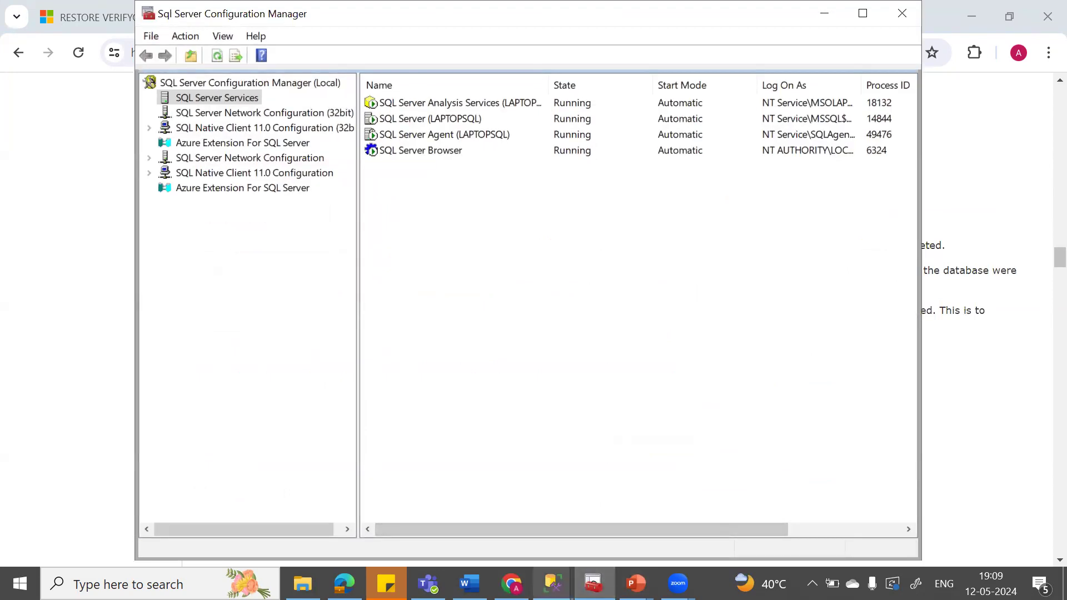
{"action": "left_click", "coordinate": [552, 584]}
{"action": "left_click", "coordinate": [627, 500]}
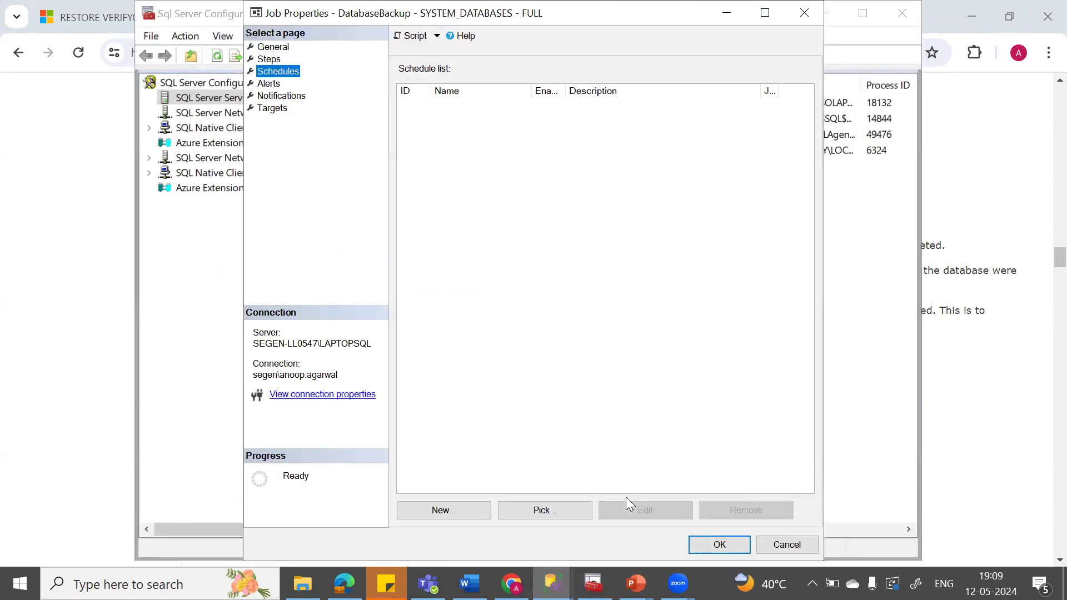
{"action": "left_click", "coordinate": [1043, 87]}
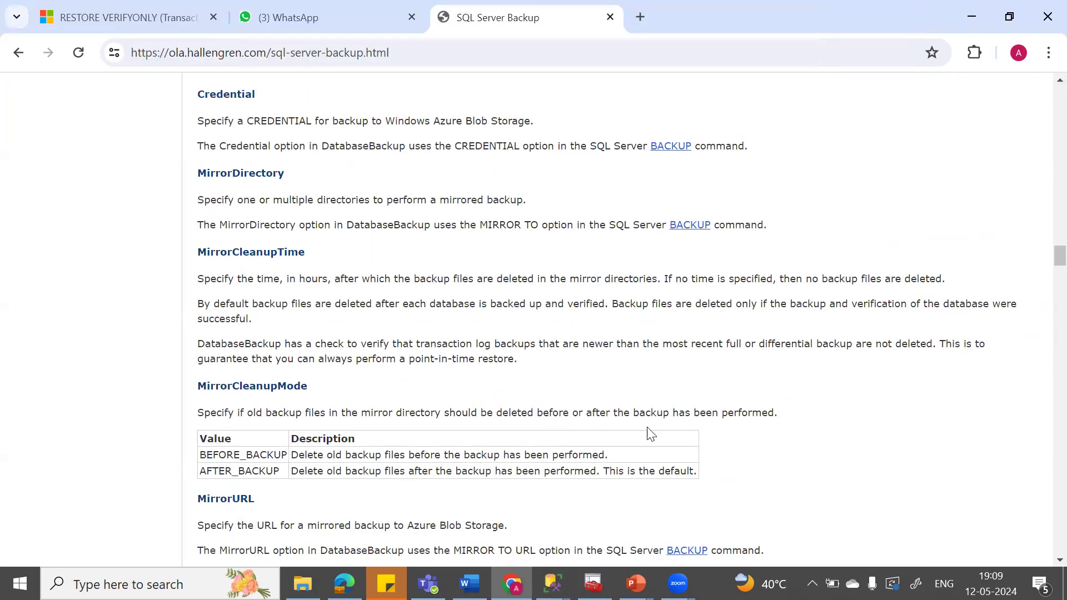
{"action": "mouse_move", "coordinate": [553, 584]}
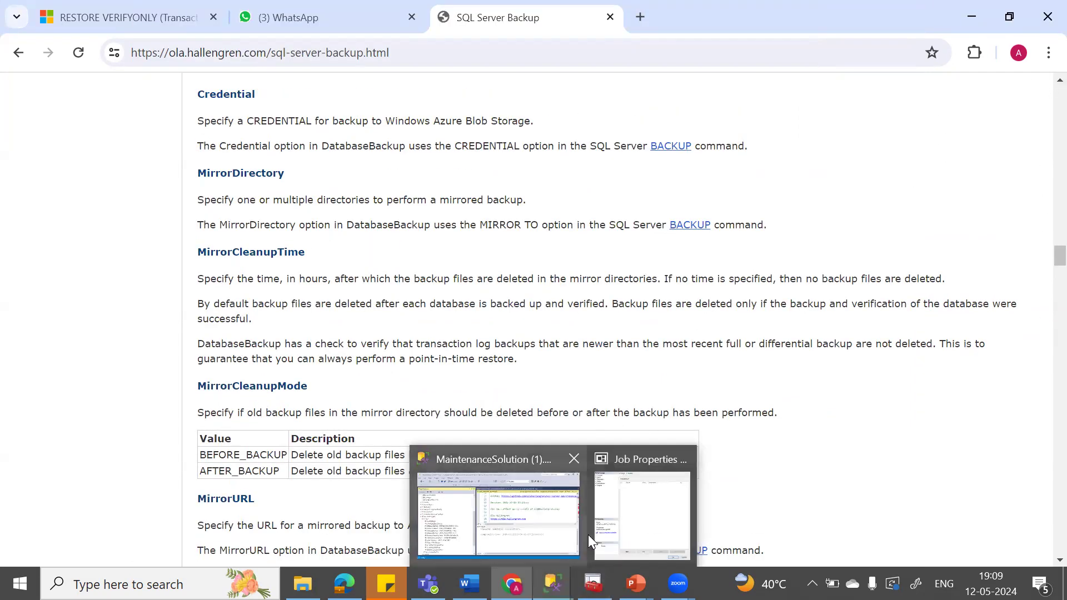
{"action": "left_click", "coordinate": [614, 505]}
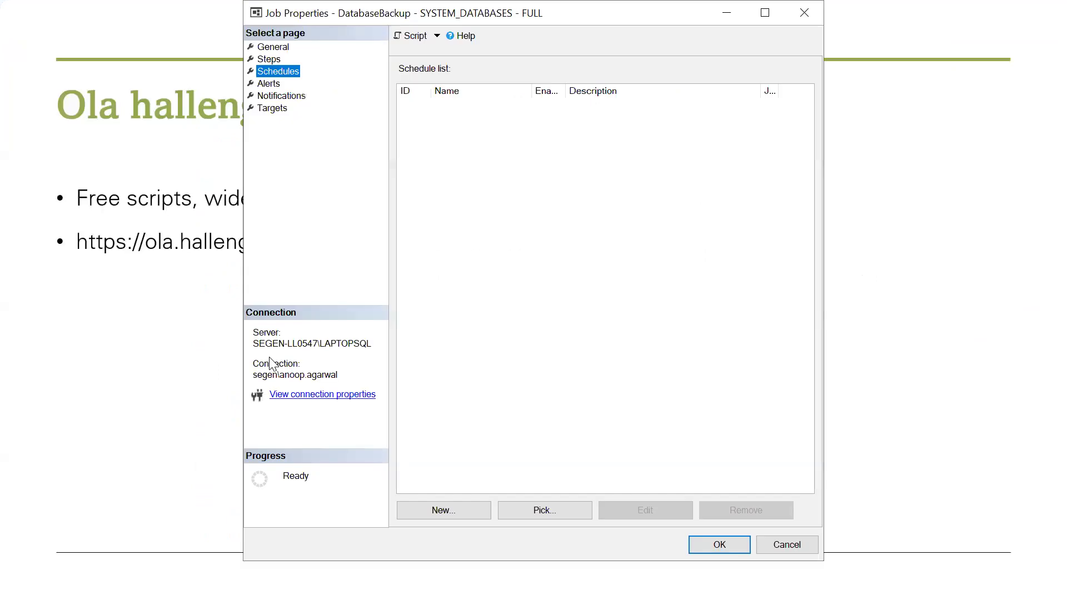
Step: Review the backup job's general settings and step list, and switch to Sql Server Configuration Manager
{"action": "left_click", "coordinate": [284, 49]}
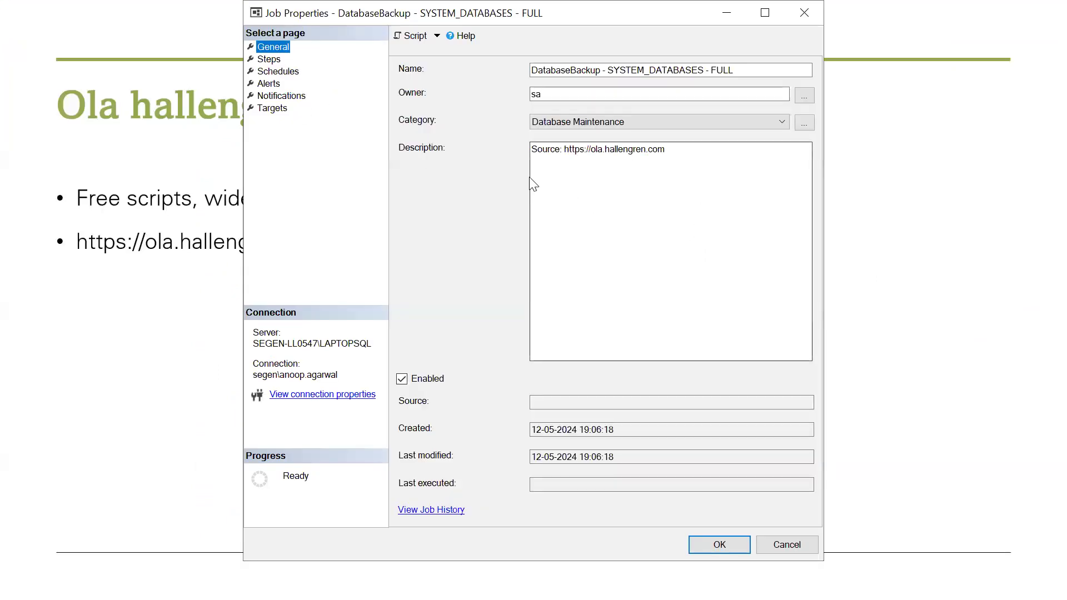
{"action": "left_click", "coordinate": [274, 60]}
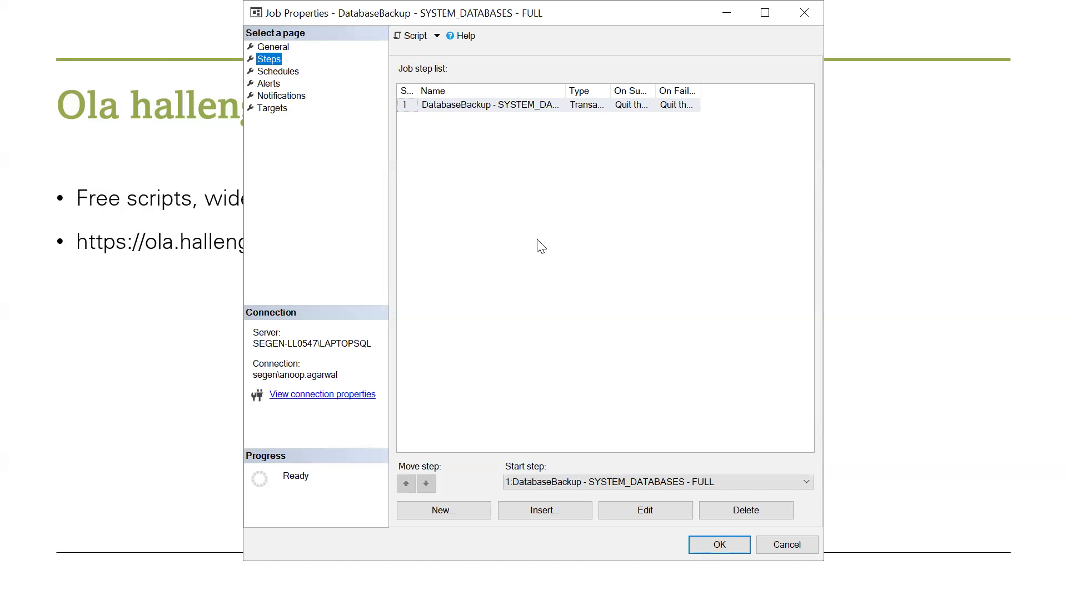
{"action": "left_click", "coordinate": [660, 507]}
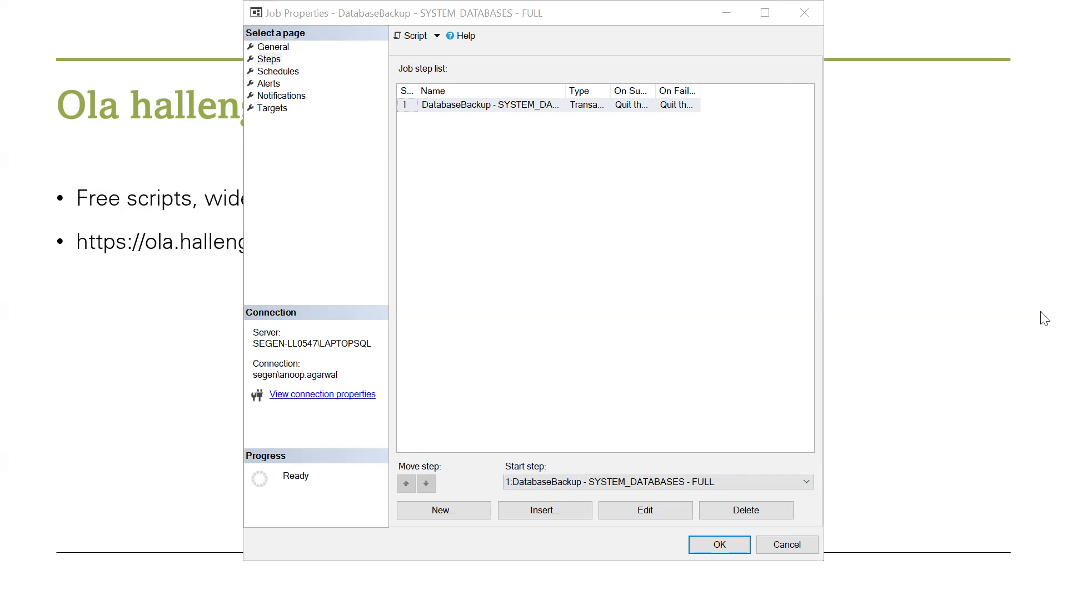
{"action": "left_click", "coordinate": [628, 514]}
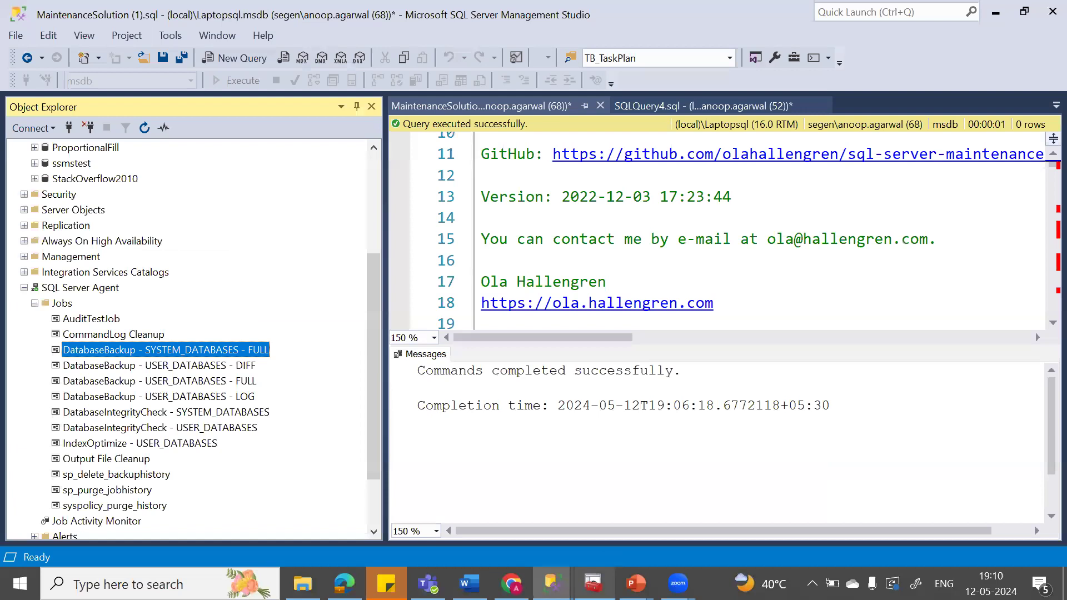
{"action": "left_click", "coordinate": [594, 584]}
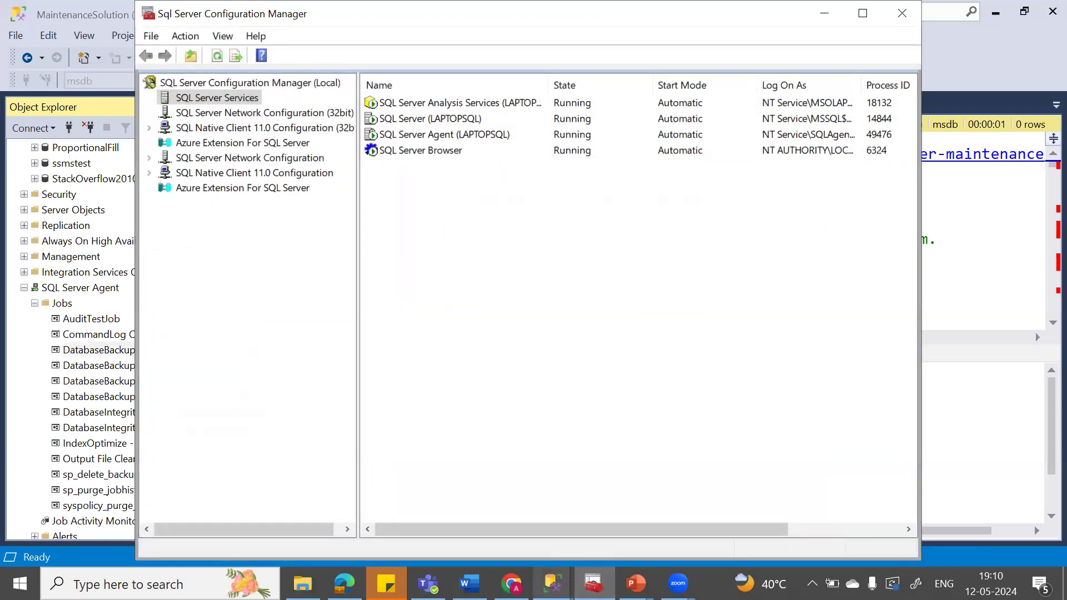
{"action": "mouse_move", "coordinate": [636, 583]}
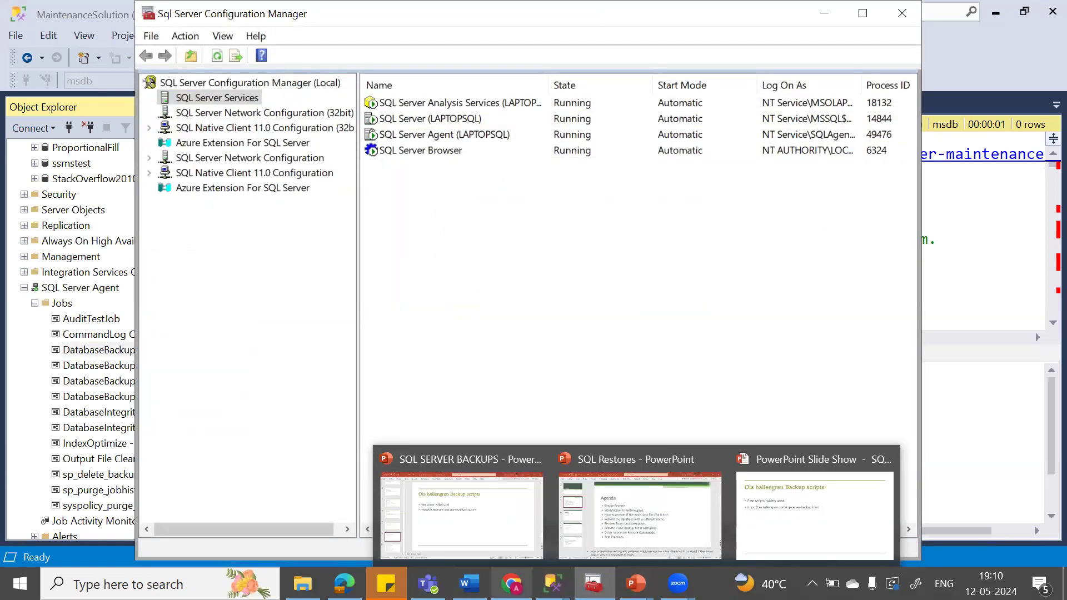
{"action": "mouse_move", "coordinate": [552, 583]}
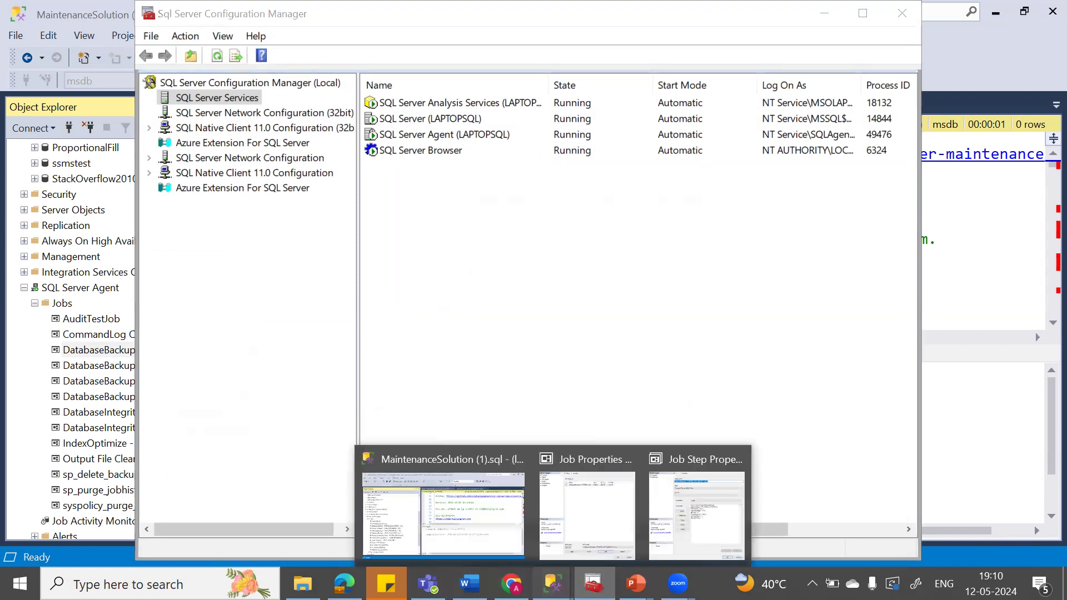
{"action": "left_click", "coordinate": [661, 508]}
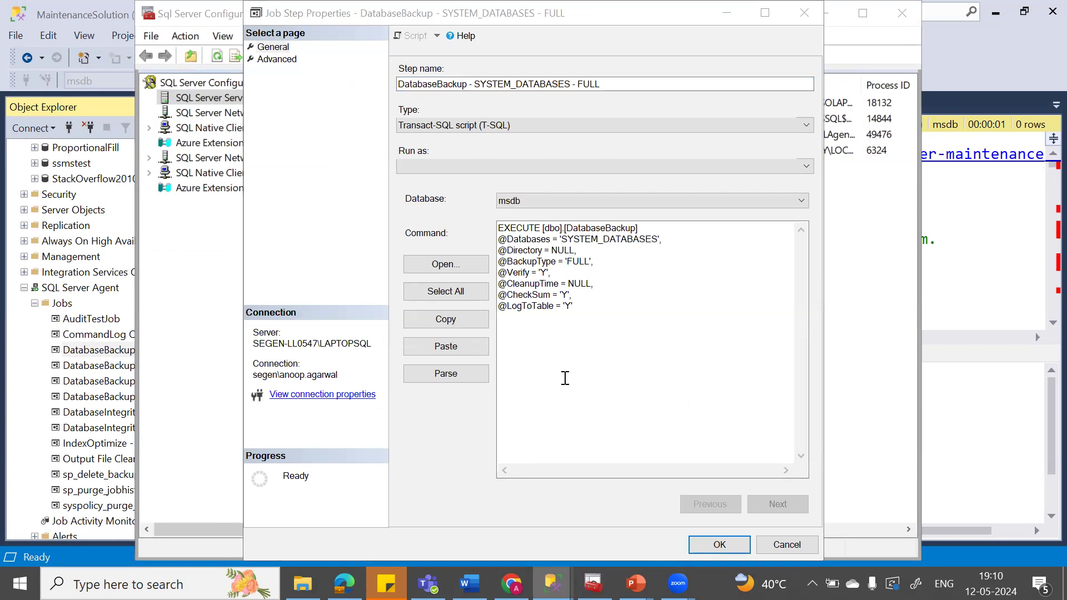
{"action": "left_click", "coordinate": [574, 250]}
{"action": "key", "text": "BackSpace"}
{"action": "key", "text": "BackSpace"}
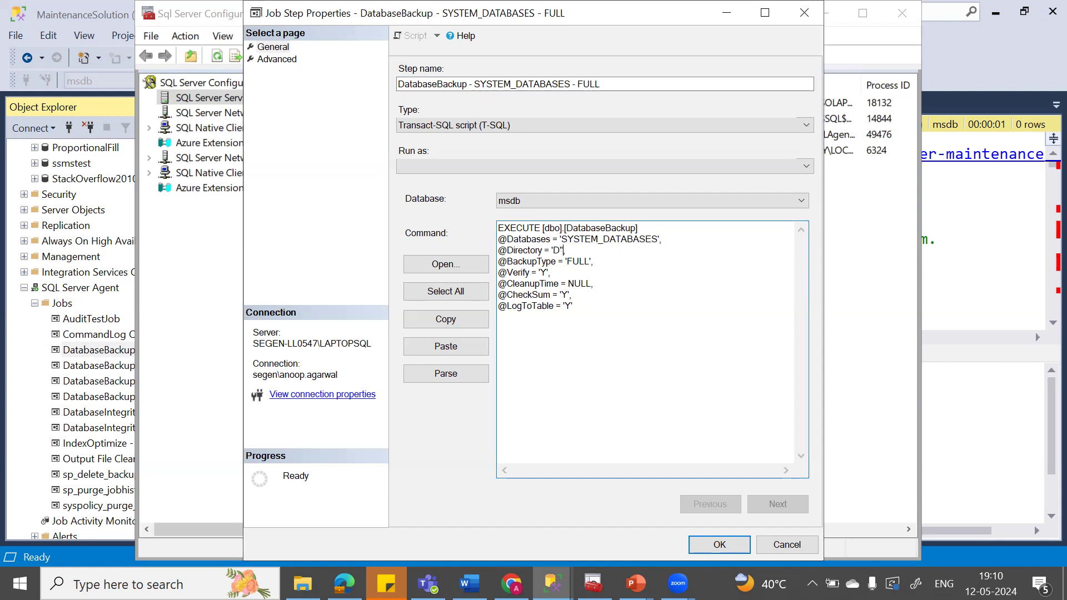
{"action": "type", "text": "'D\\SQ"}
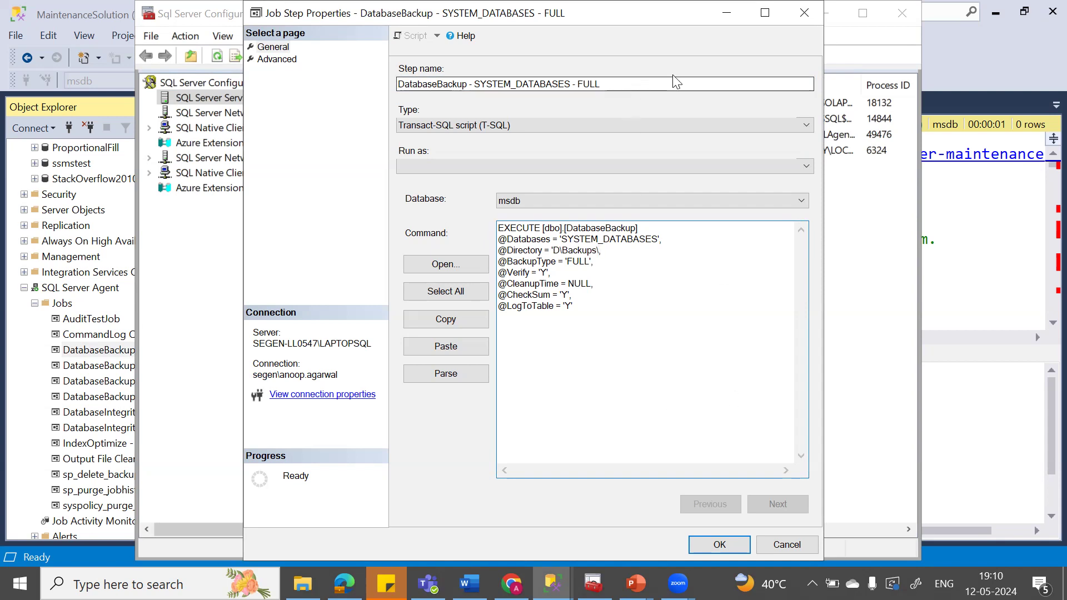
{"action": "left_click", "coordinate": [767, 13]}
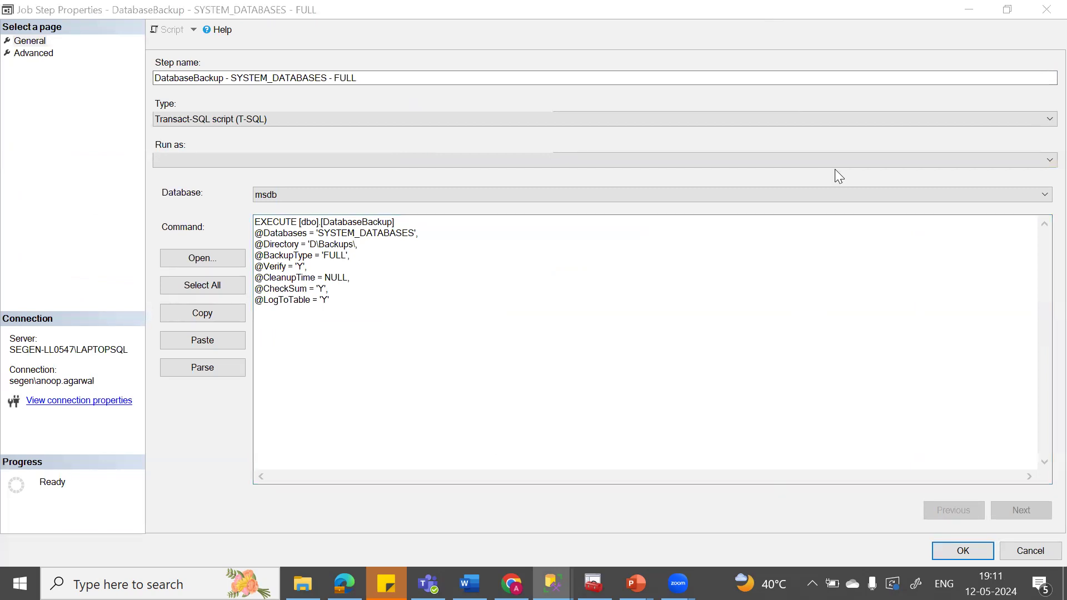
{"action": "left_click", "coordinate": [952, 550]}
{"action": "left_click", "coordinate": [719, 552]}
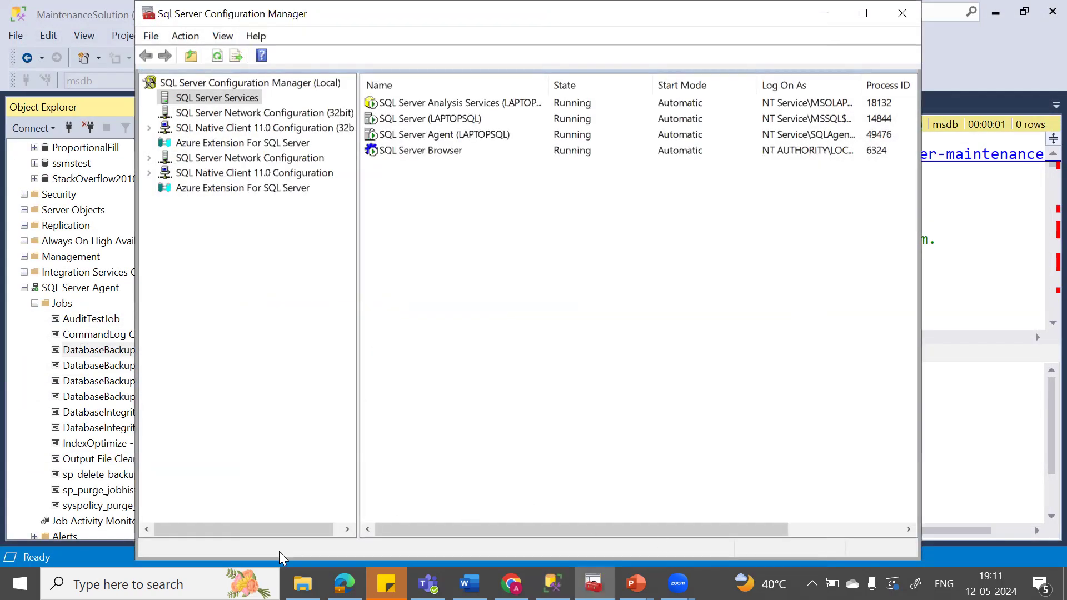
Step: Run the DatabaseBackup - SYSTEM_DATABASES - FULL job from SQL Server Management Studio and dismiss the start dialog
{"action": "mouse_move", "coordinate": [512, 584]}
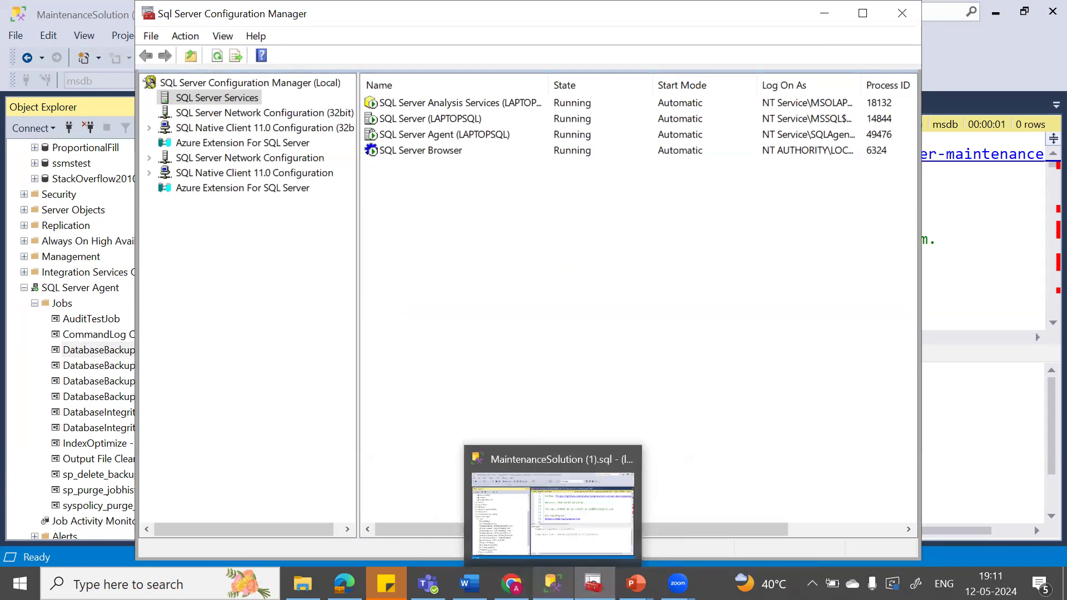
{"action": "left_click", "coordinate": [498, 507]}
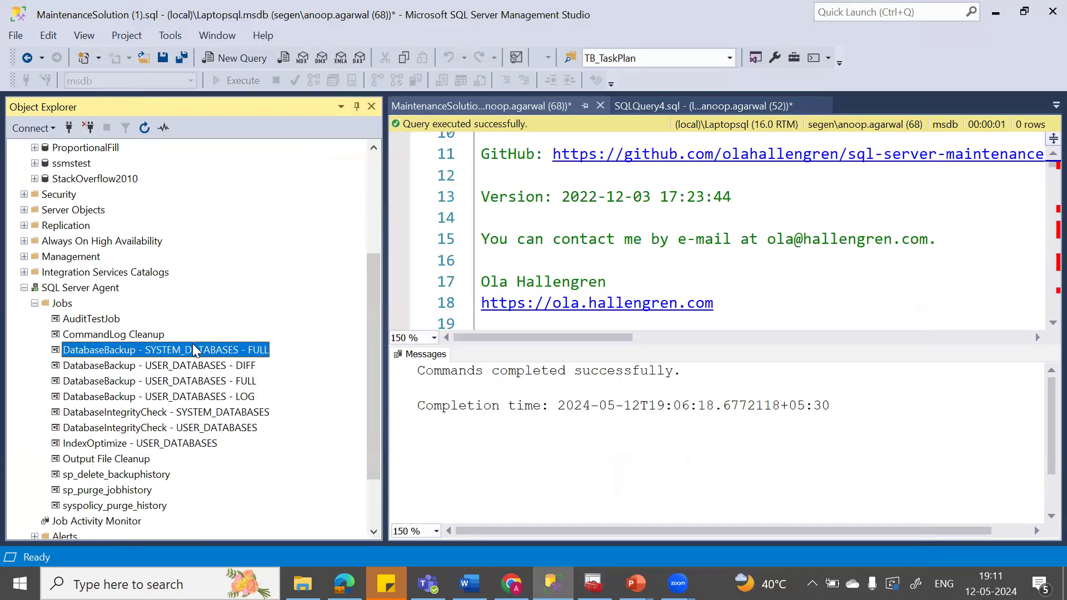
{"action": "right_click", "coordinate": [192, 351]}
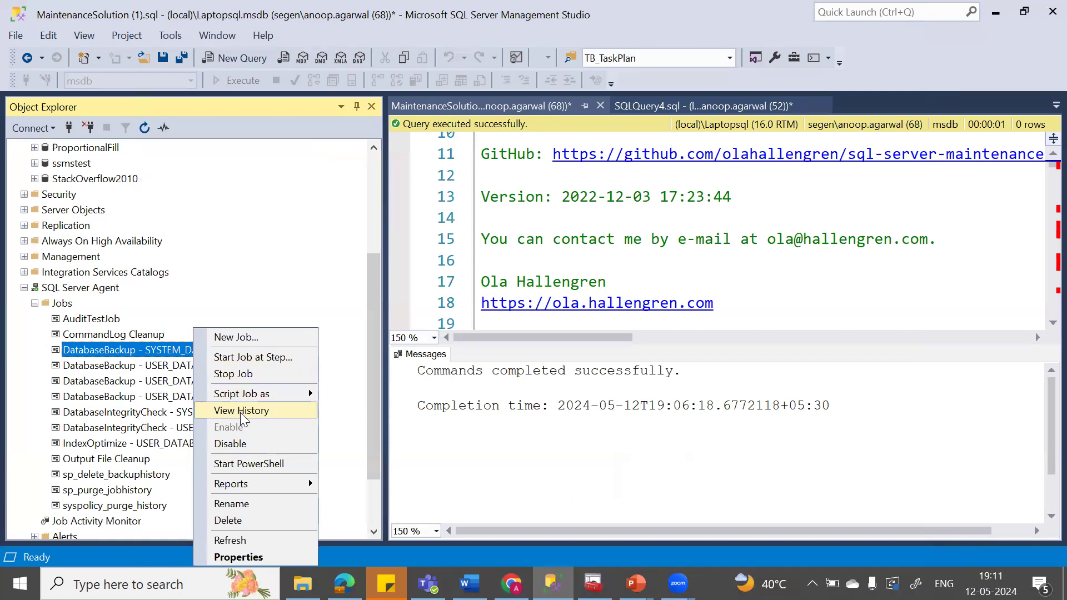
{"action": "left_click", "coordinate": [235, 356]}
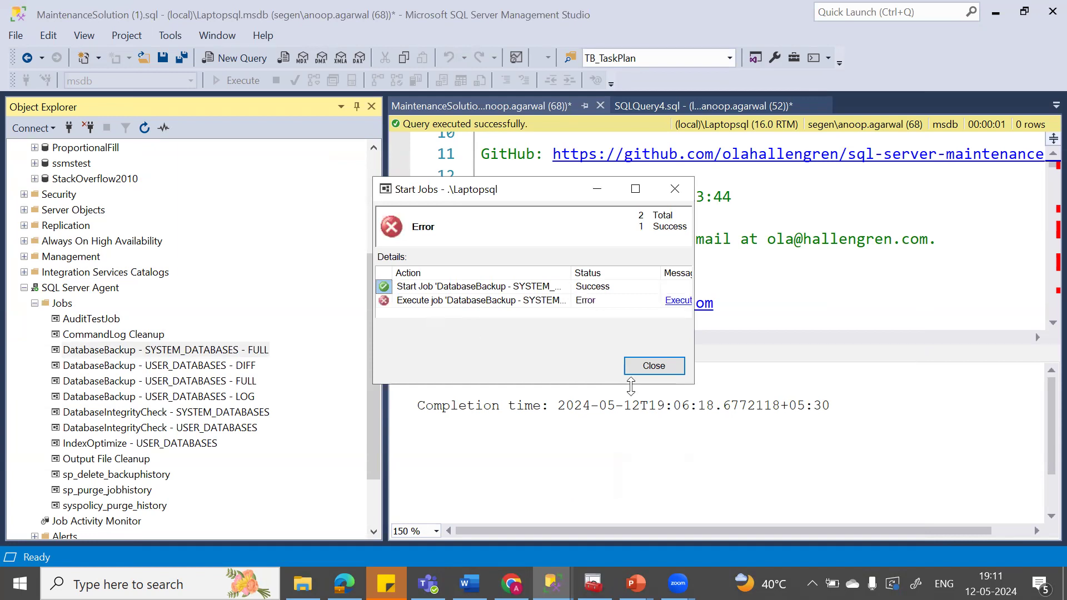
{"action": "left_click", "coordinate": [654, 366]}
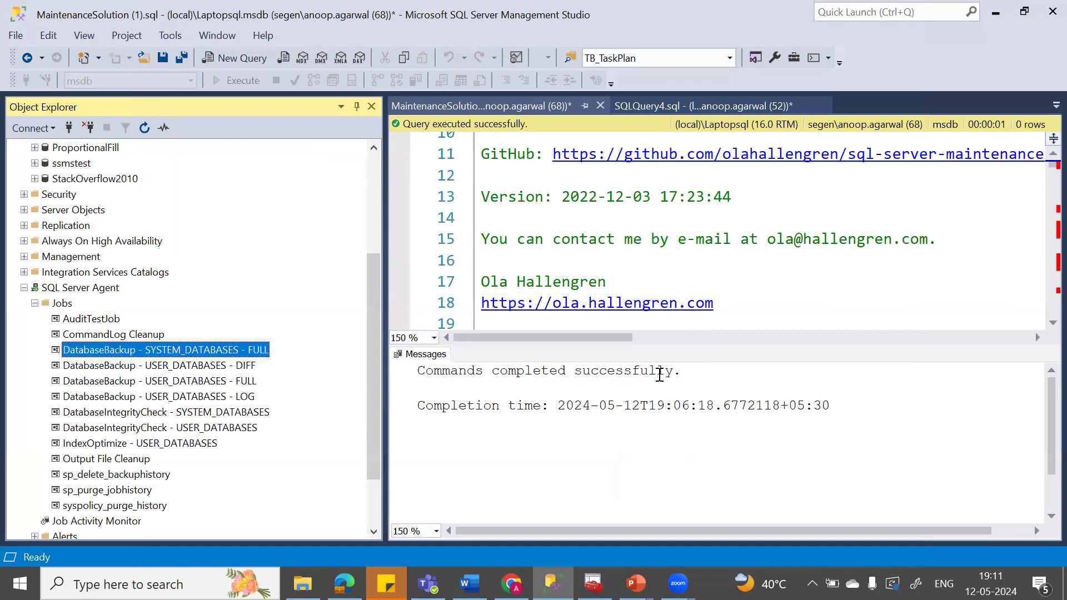
Step: View the system databases full backup job's history and read the message logged for step 1
{"action": "right_click", "coordinate": [193, 354]}
{"action": "left_click", "coordinate": [256, 411]}
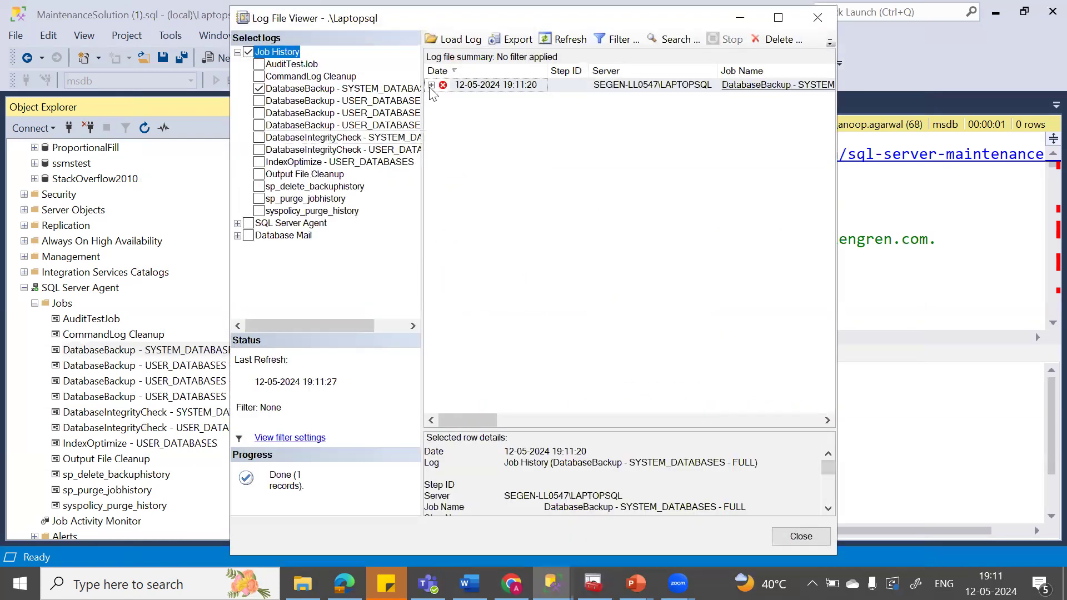
{"action": "left_click", "coordinate": [432, 85]}
{"action": "left_click", "coordinate": [467, 105]}
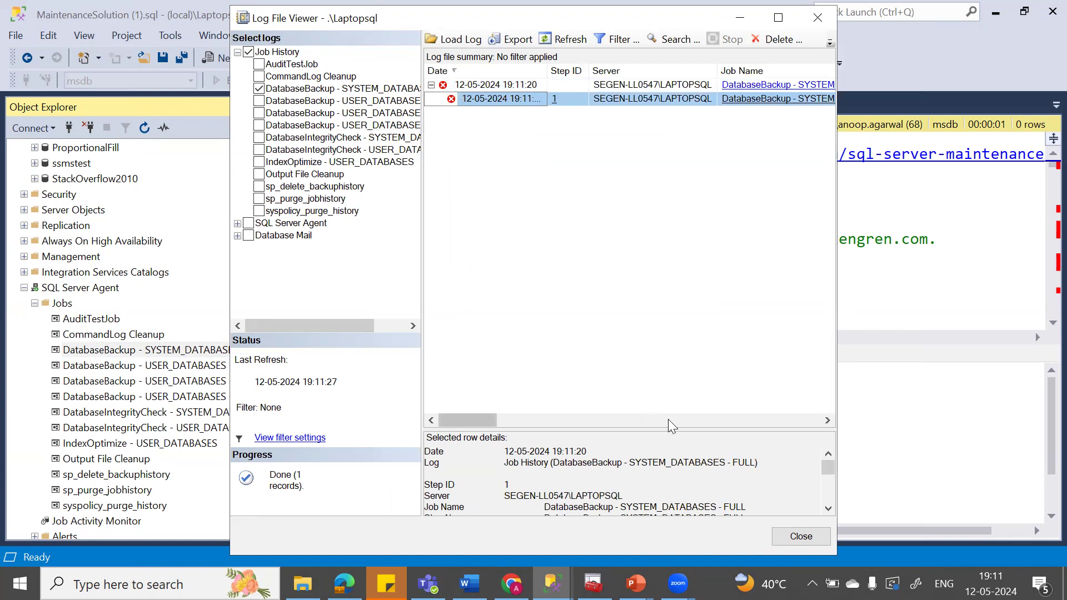
{"action": "left_click", "coordinate": [828, 508]}
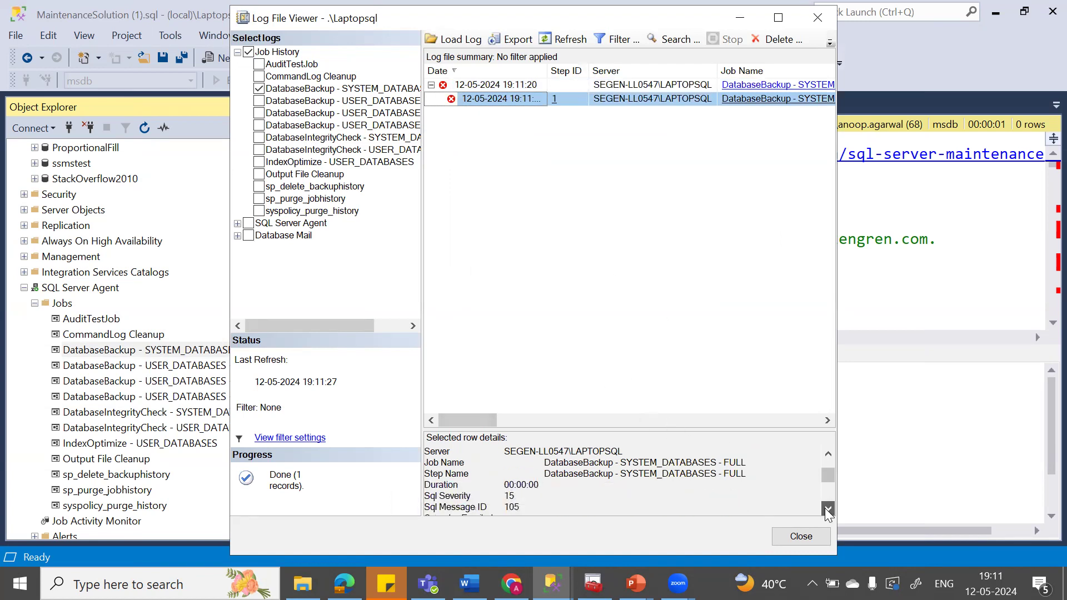
{"action": "left_click", "coordinate": [828, 508]}
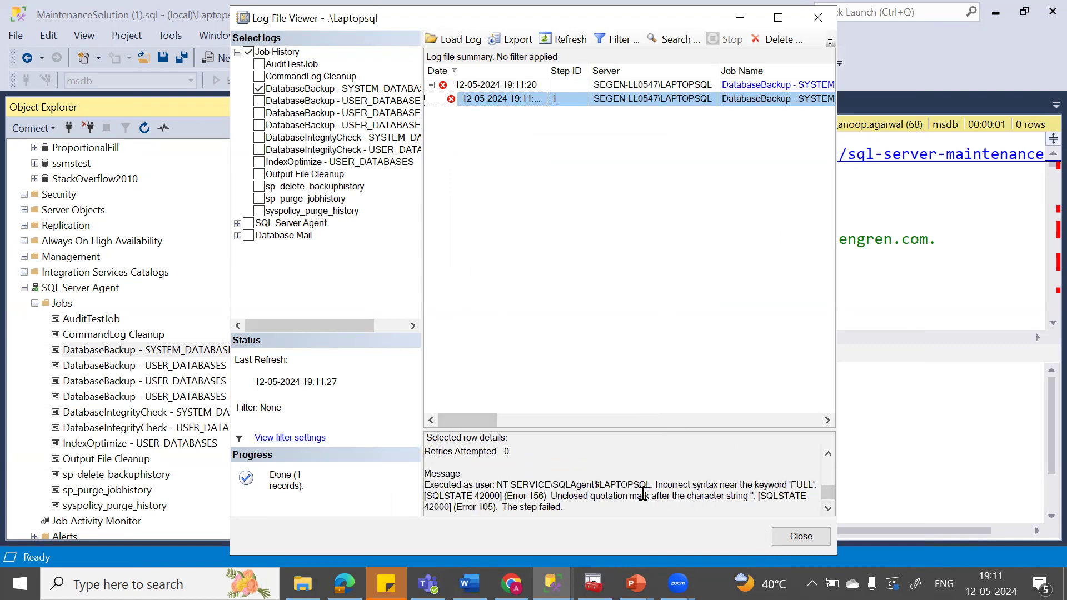
{"action": "left_click", "coordinate": [801, 537]}
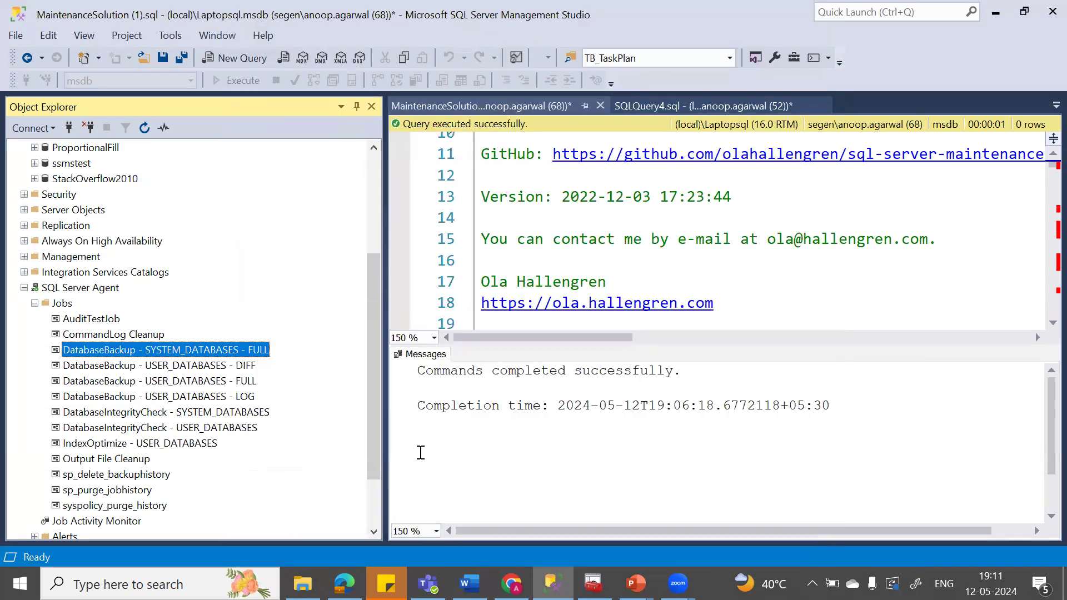
{"action": "double_click", "coordinate": [225, 354]}
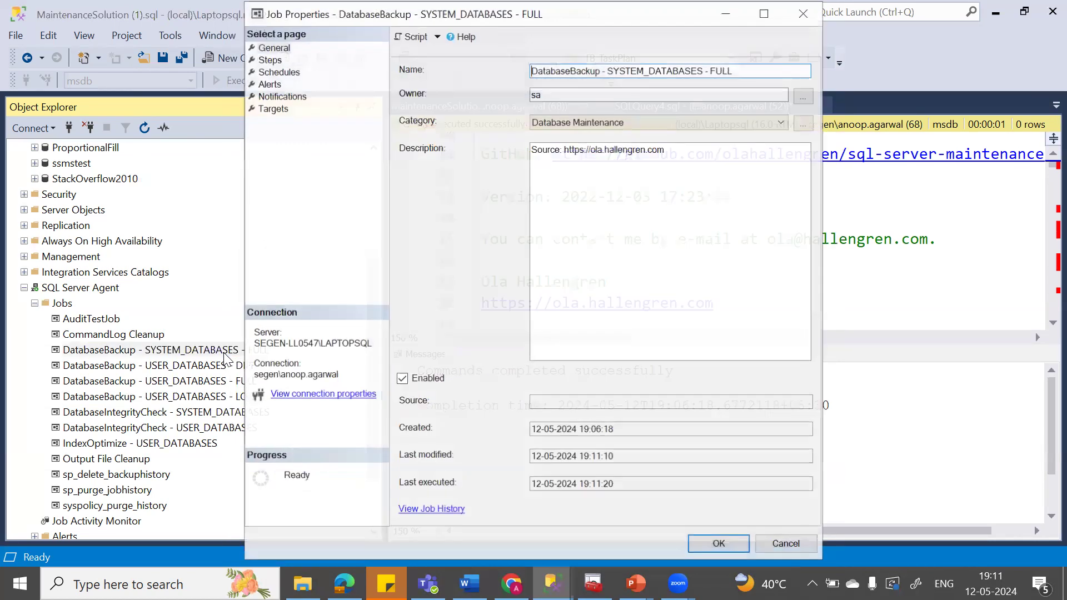
{"action": "left_click", "coordinate": [273, 65]}
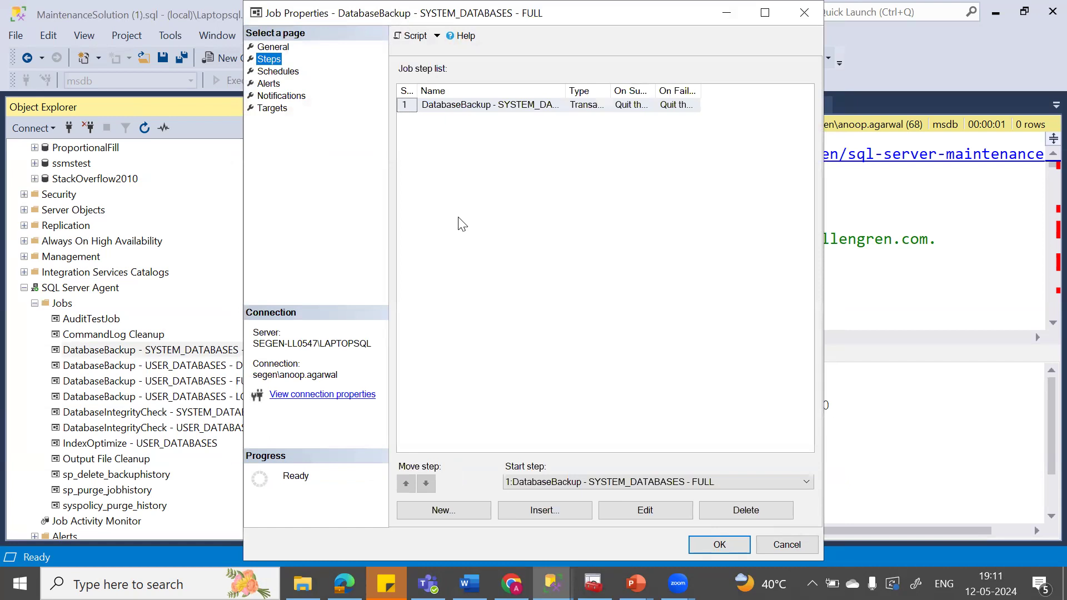
{"action": "left_click", "coordinate": [634, 516]}
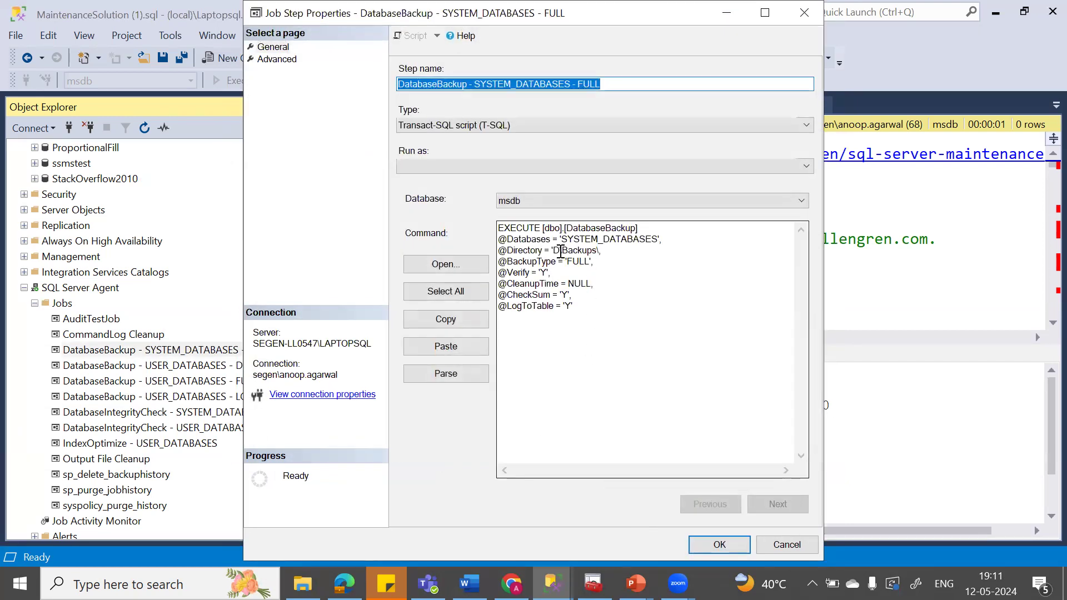
{"action": "left_click", "coordinate": [560, 252]}
{"action": "left_click", "coordinate": [562, 251]}
{"action": "type", "text": ":"}
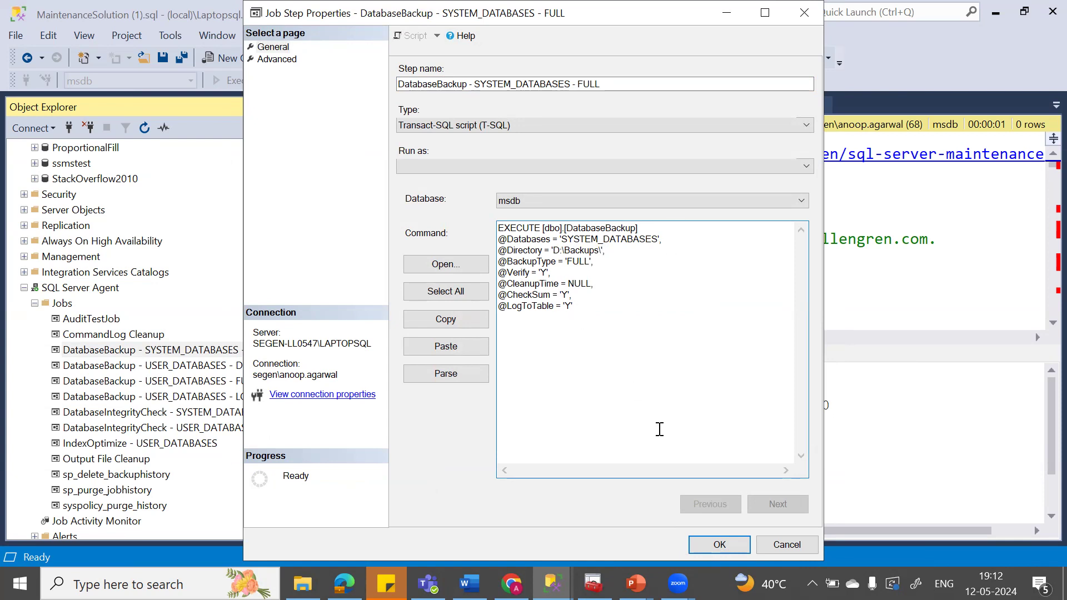
{"action": "left_click", "coordinate": [714, 544]}
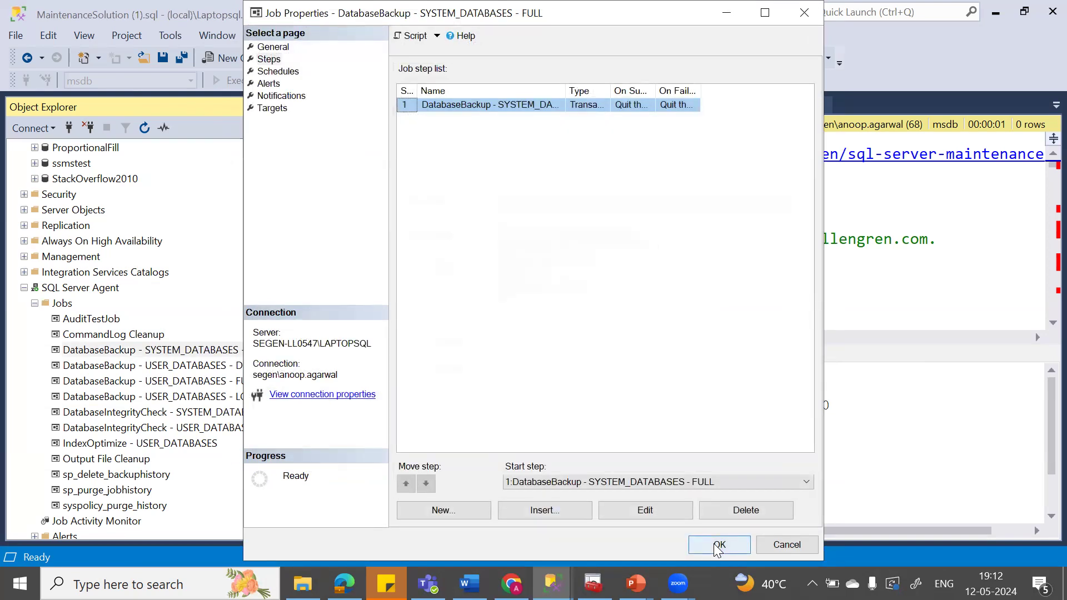
{"action": "left_click", "coordinate": [714, 543]}
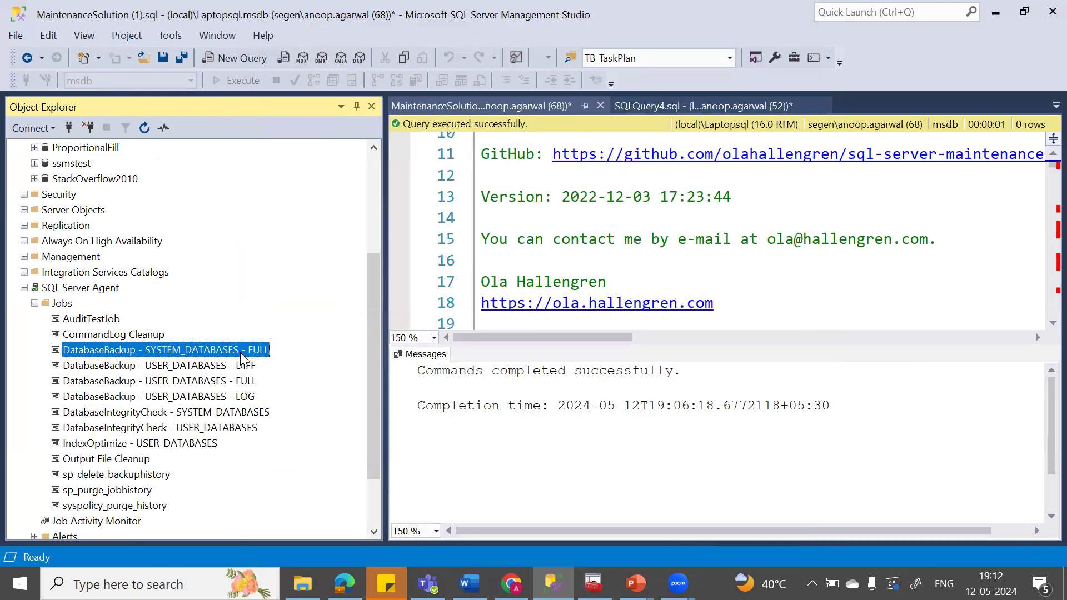
Step: Run the DatabaseBackup - SYSTEM_DATABASES - FULL job again and close the start dialog
{"action": "right_click", "coordinate": [242, 355]}
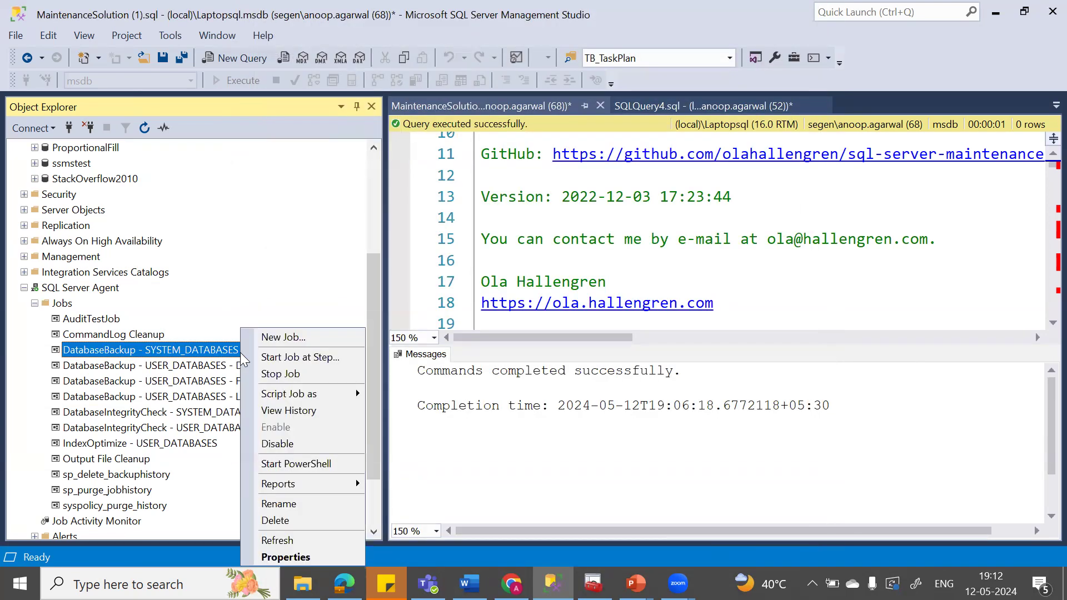
{"action": "left_click", "coordinate": [284, 359]}
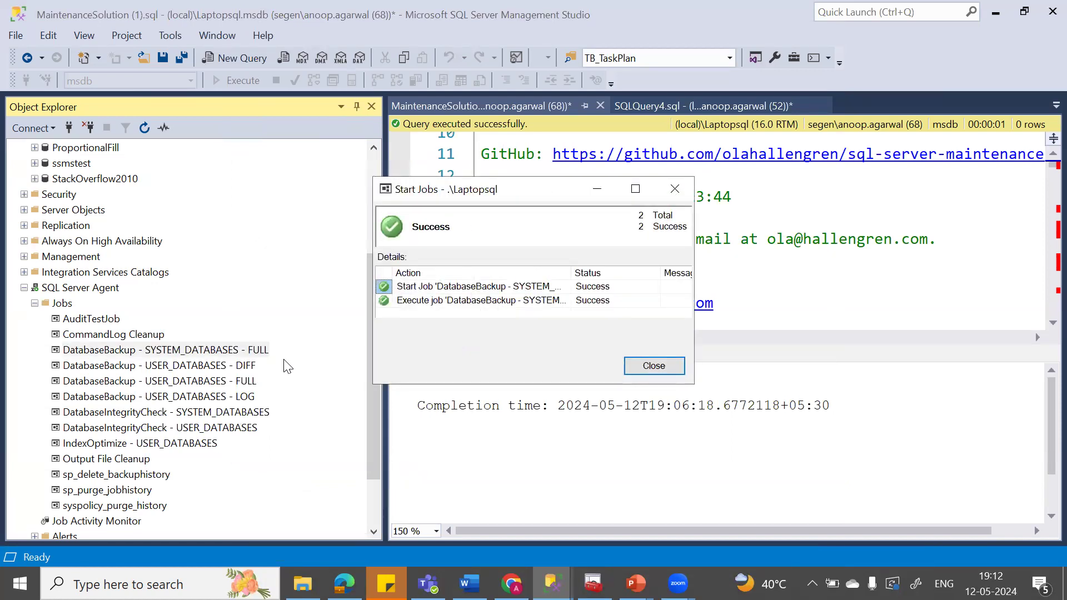
{"action": "left_click", "coordinate": [645, 368]}
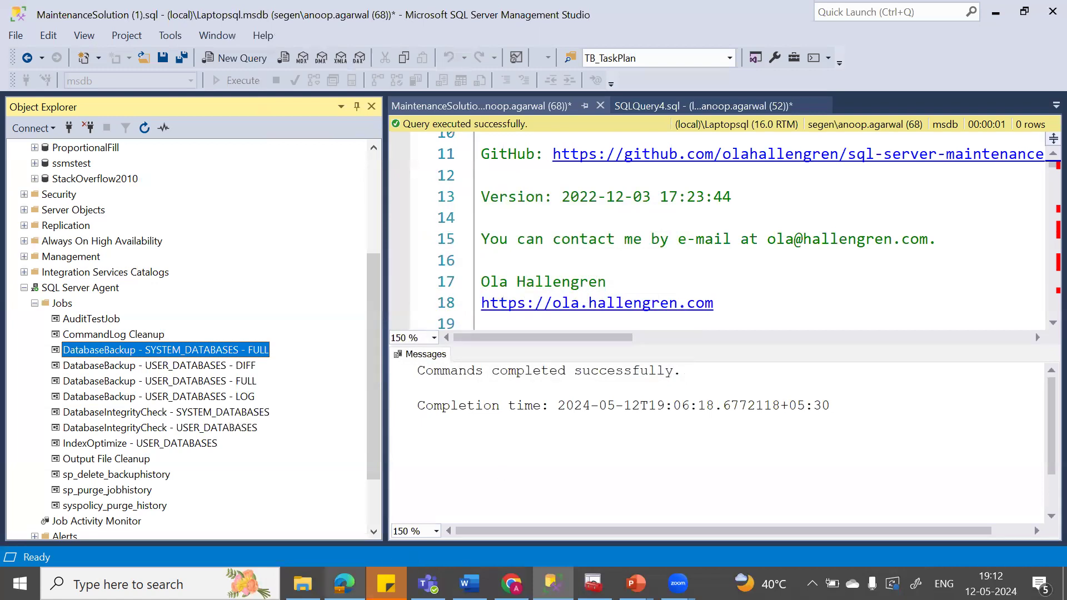
Step: In File Explorer, check the master database's FULL backup folder under D:\backups\SEGEN-LL0547$LAPTOPSQL and widen the Name column to fit the file name
{"action": "left_click", "coordinate": [302, 583]}
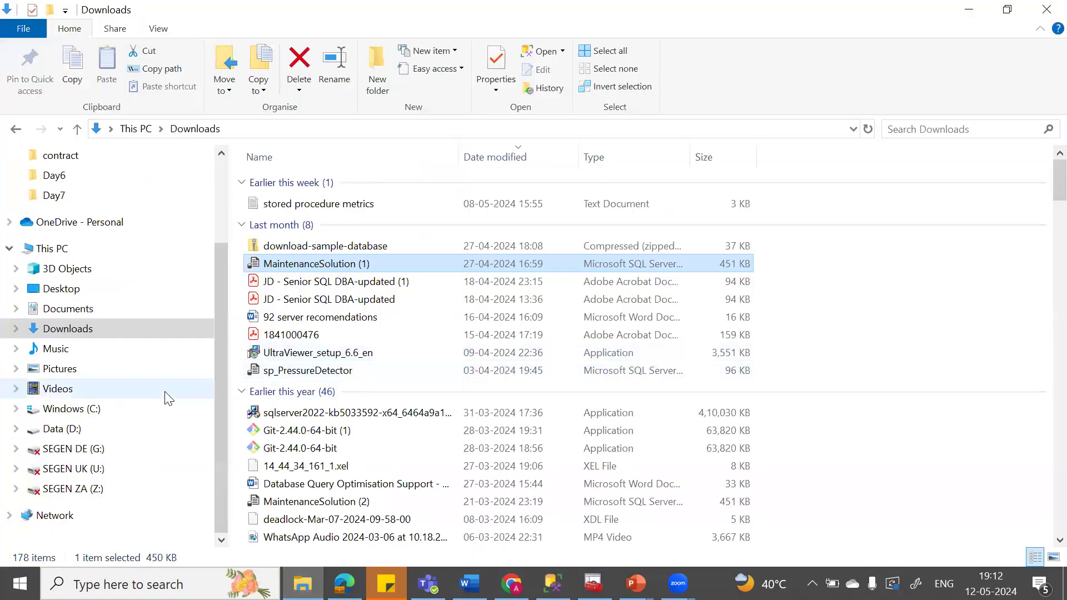
{"action": "left_click", "coordinate": [78, 436]}
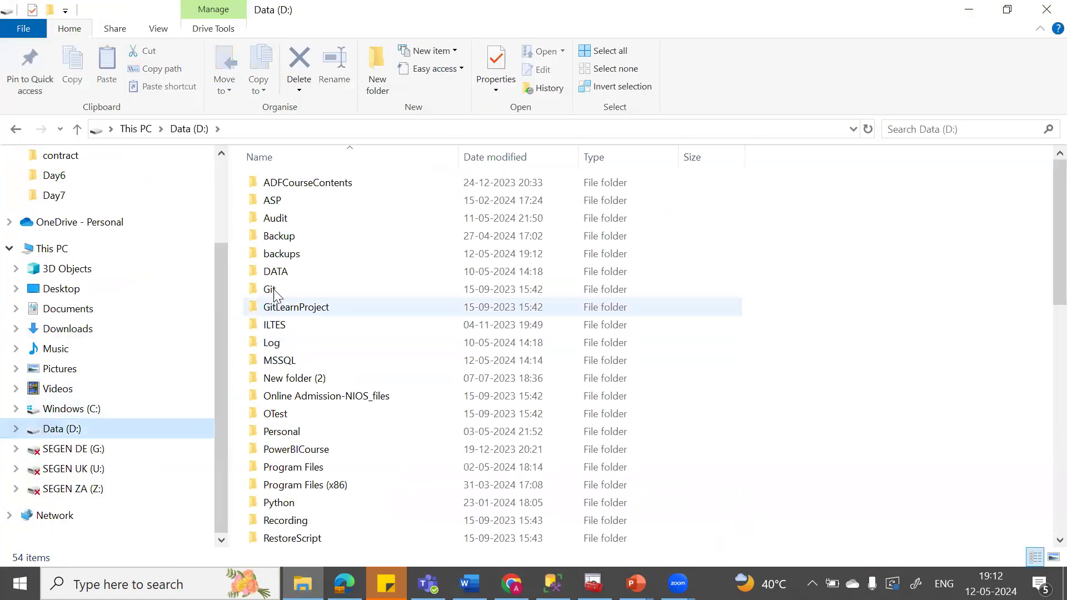
{"action": "double_click", "coordinate": [274, 258]}
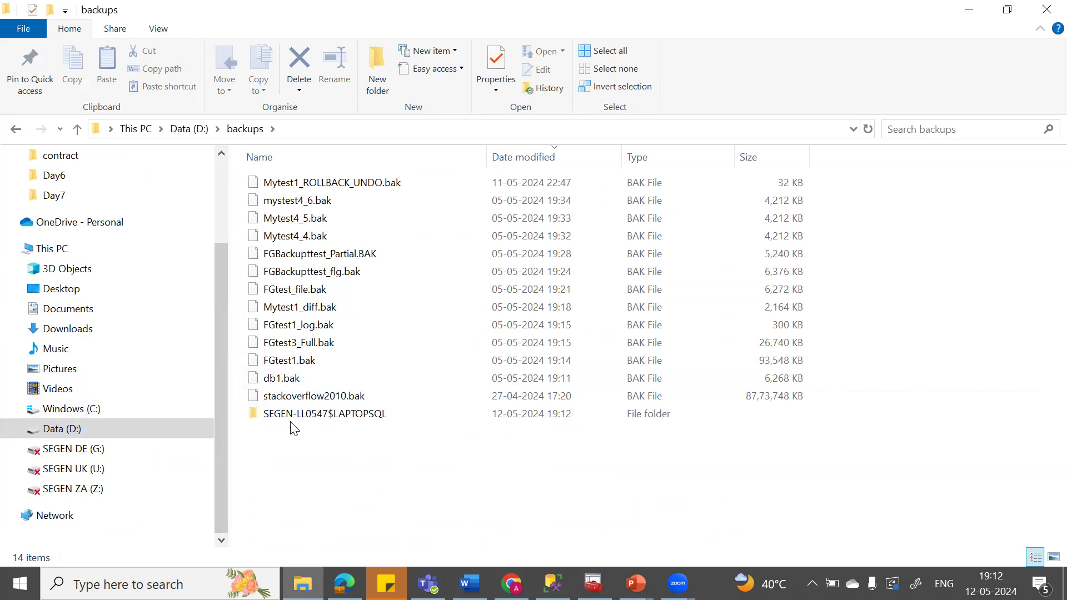
{"action": "double_click", "coordinate": [347, 421]}
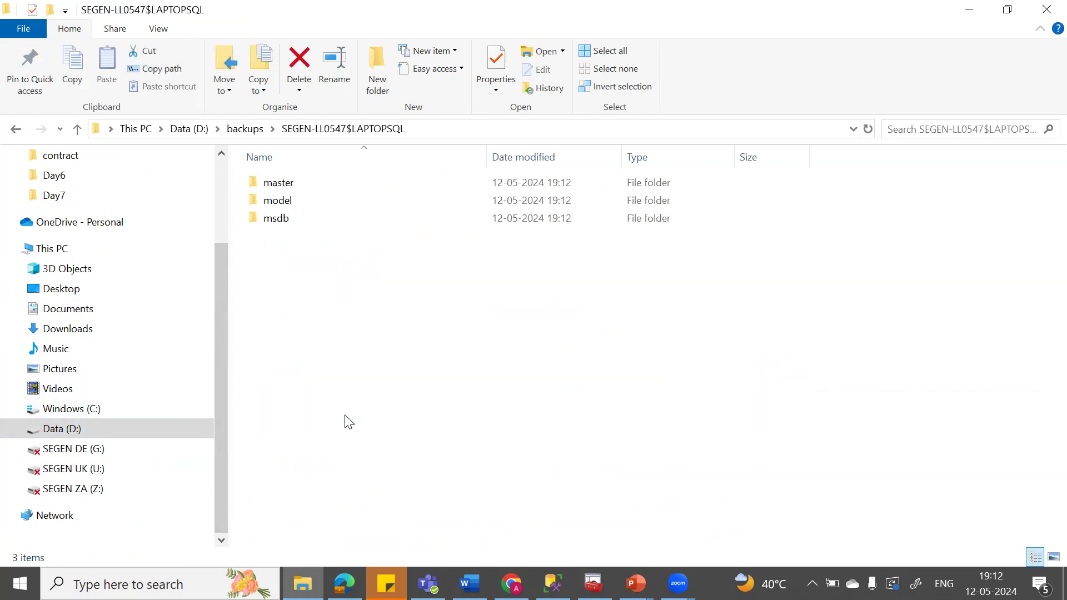
{"action": "double_click", "coordinate": [282, 185]}
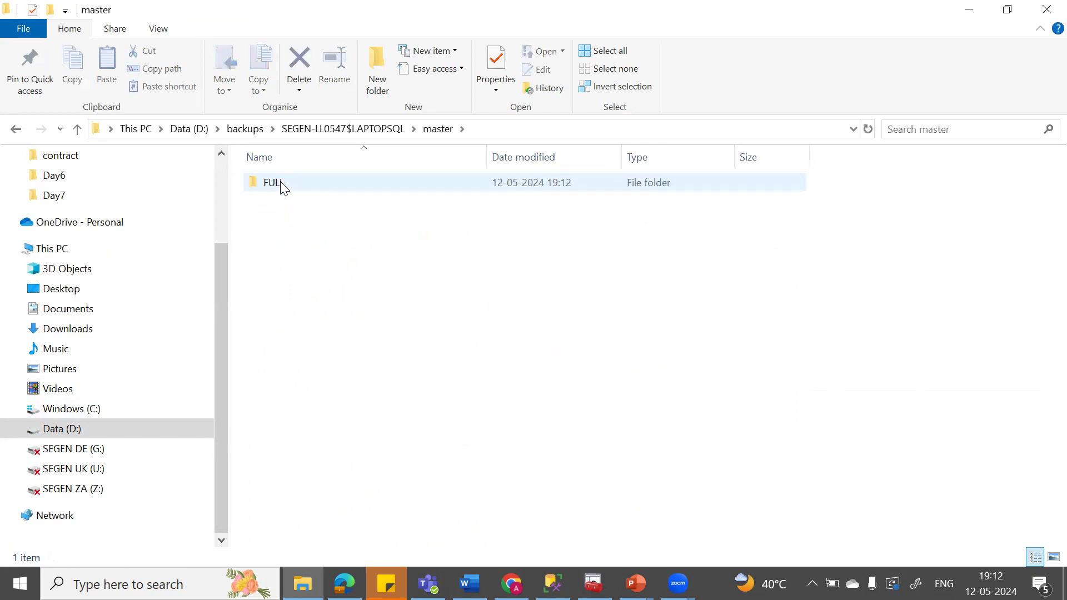
{"action": "double_click", "coordinate": [283, 185]}
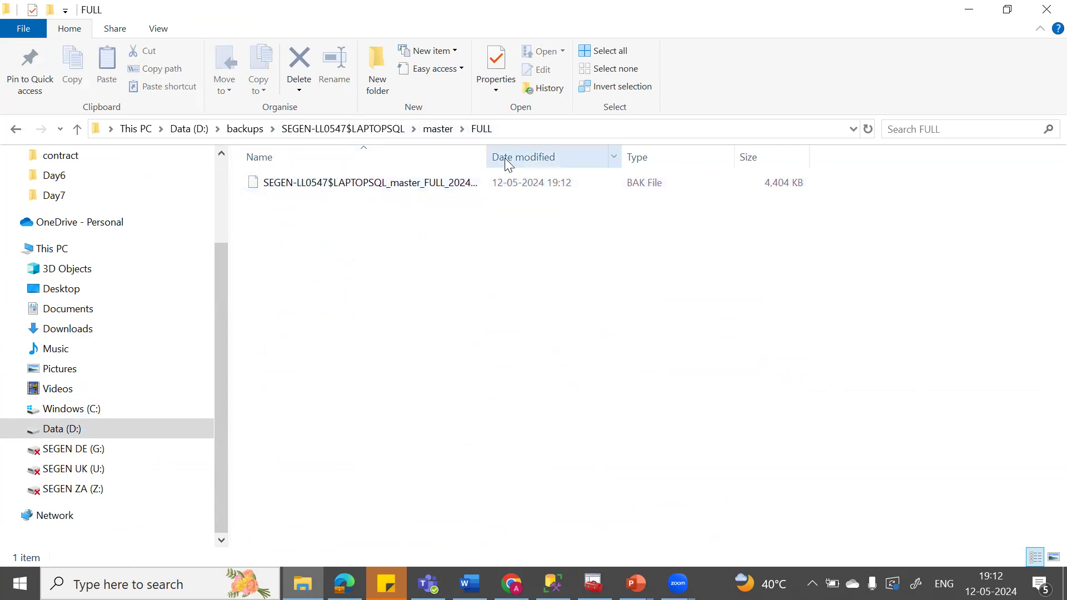
{"action": "double_click", "coordinate": [488, 154]}
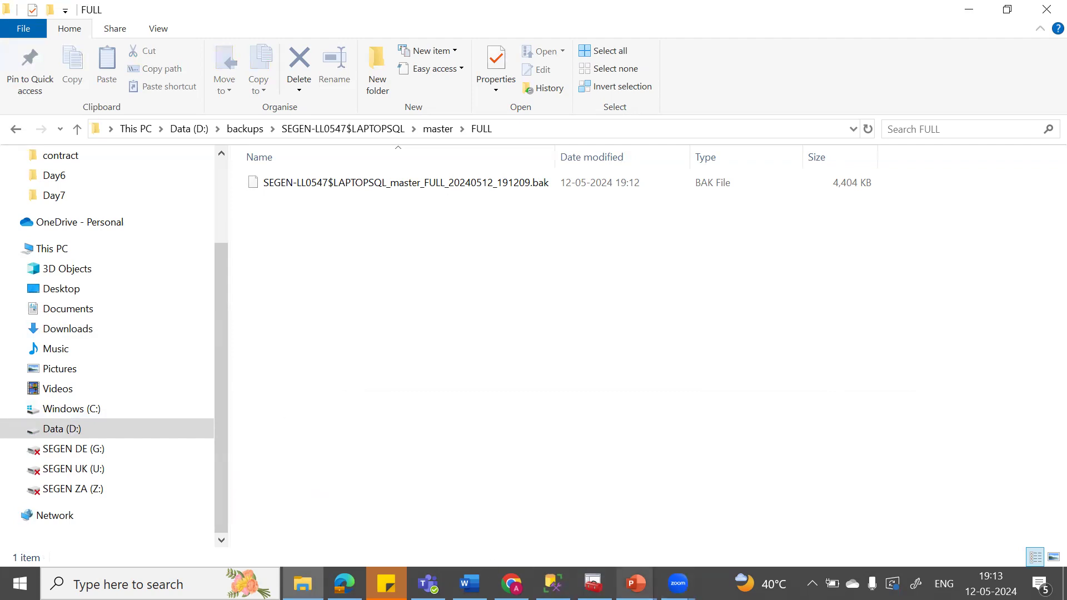
Step: Switch to the SQL Restores presentation in PowerPoint
{"action": "mouse_move", "coordinate": [635, 584]}
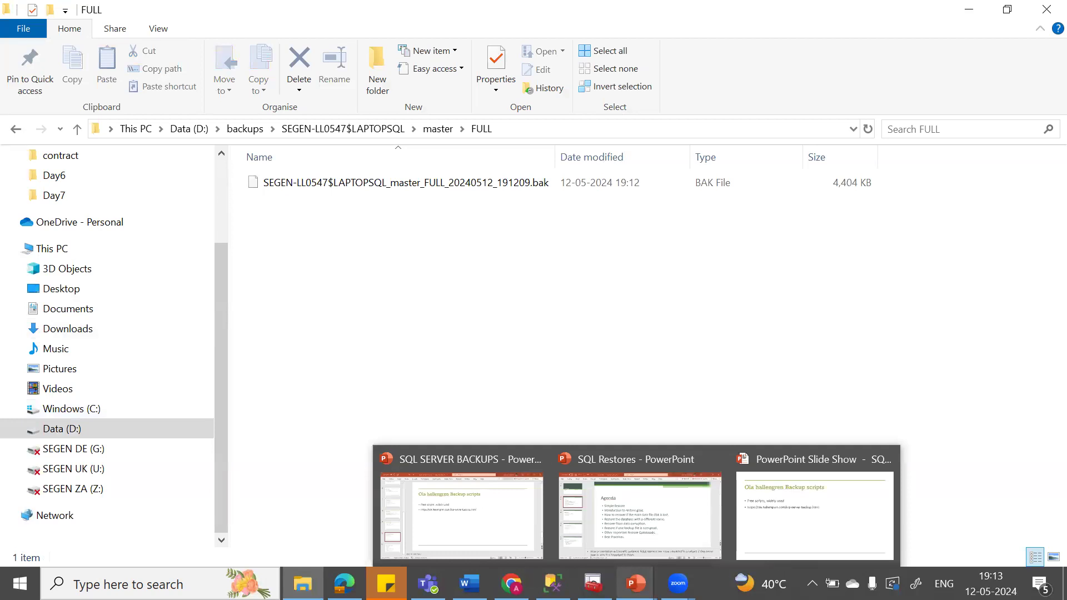
{"action": "left_click", "coordinate": [583, 556]}
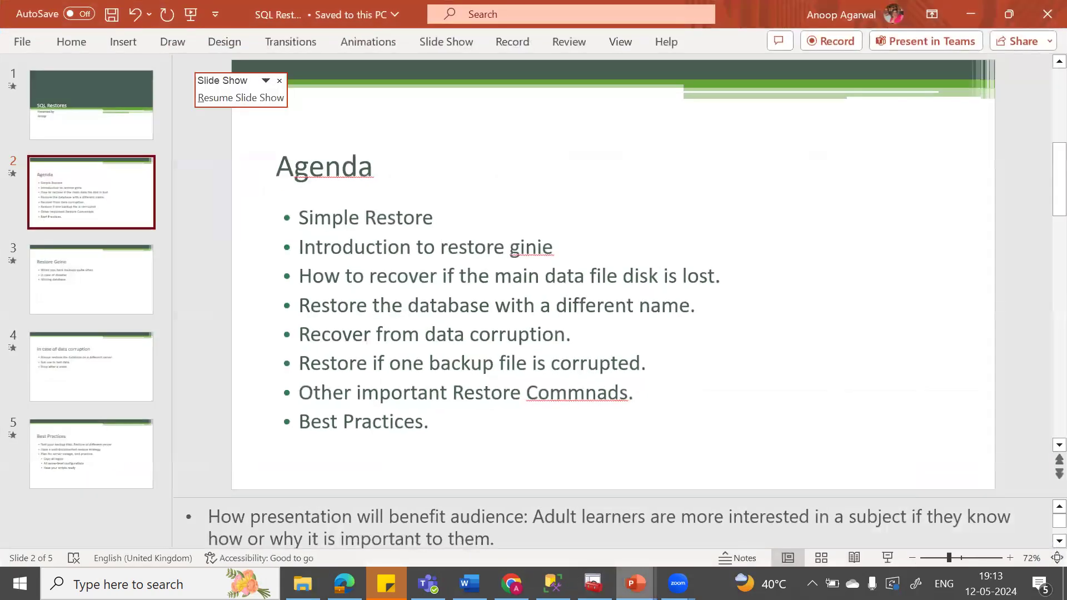